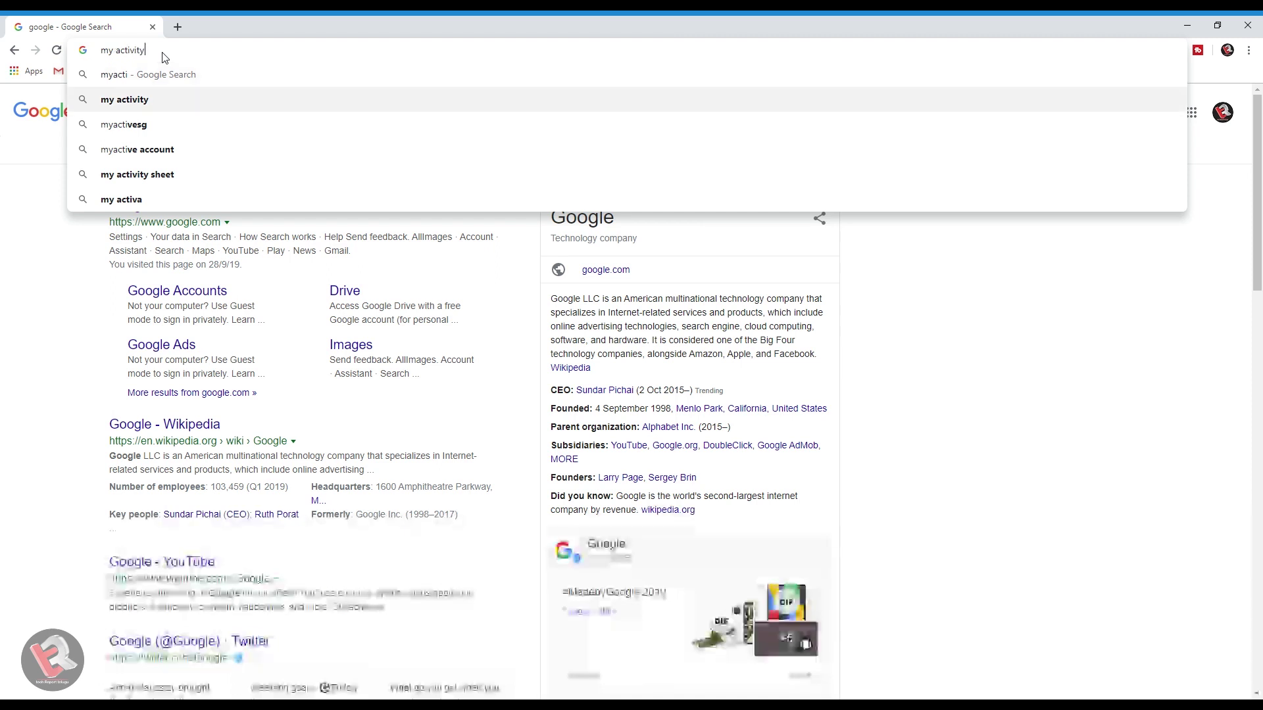
Search Google for "my activity" and open the Welcome to My Activity result
key("Return")
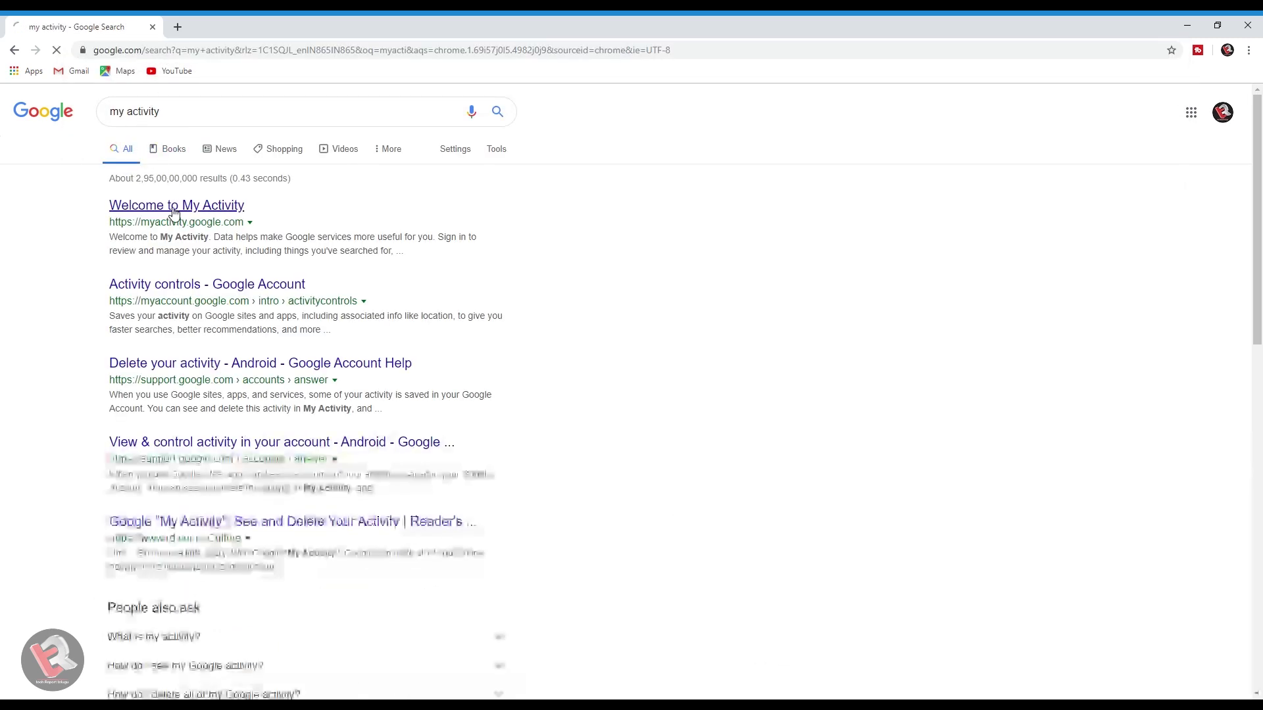
left_click(174, 209)
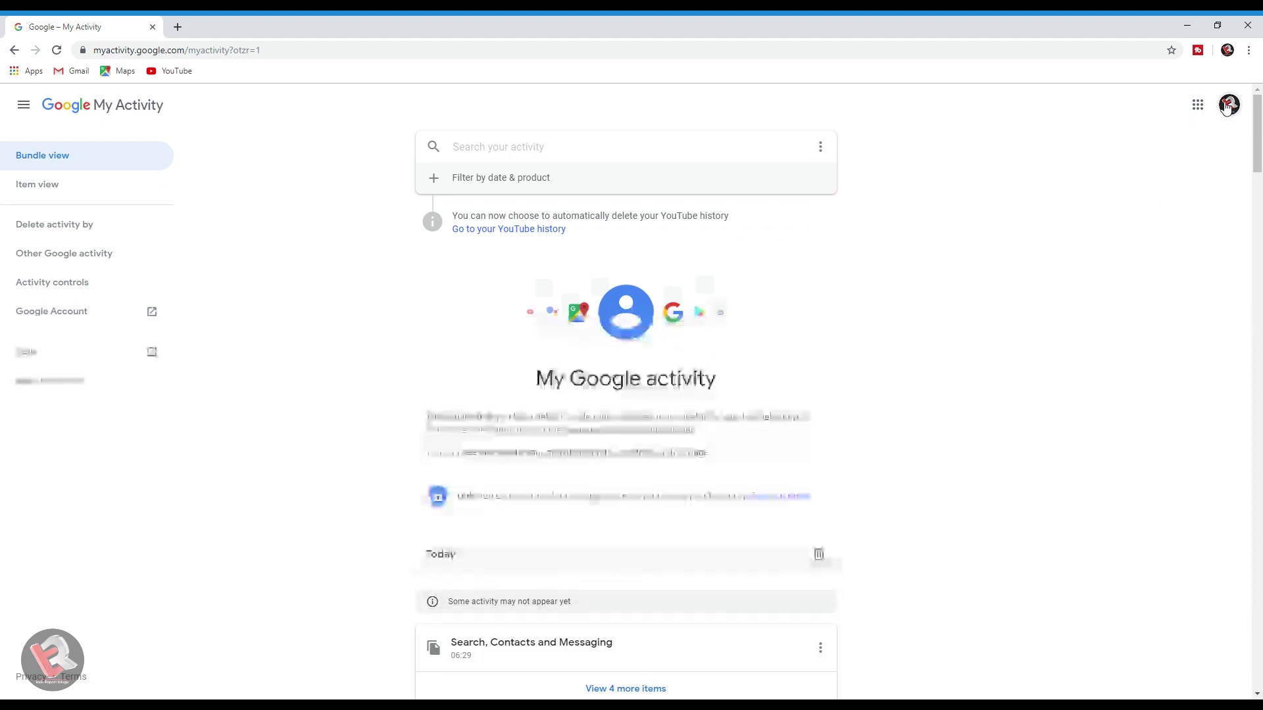
View the individual items in today's google.com activity bundle, then close the details
scroll(579, 290, "down", 4)
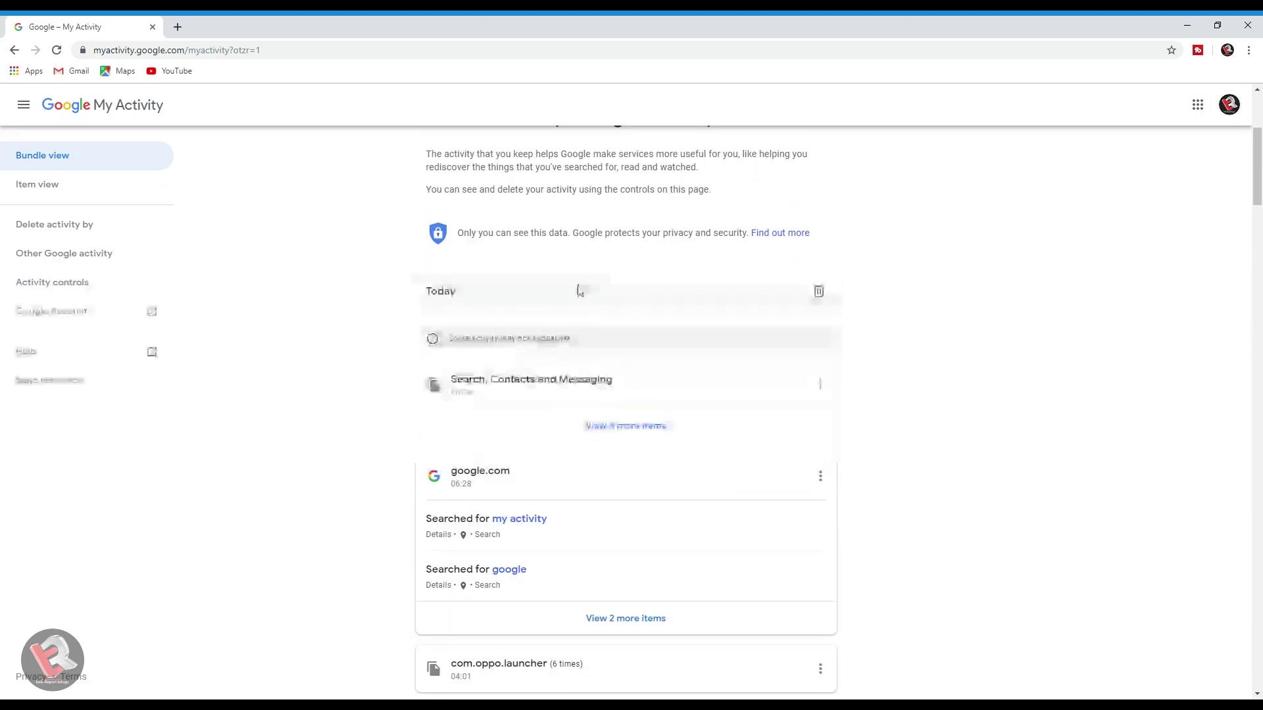
scroll(579, 290, "down", 1)
scroll(541, 325, "down", 2)
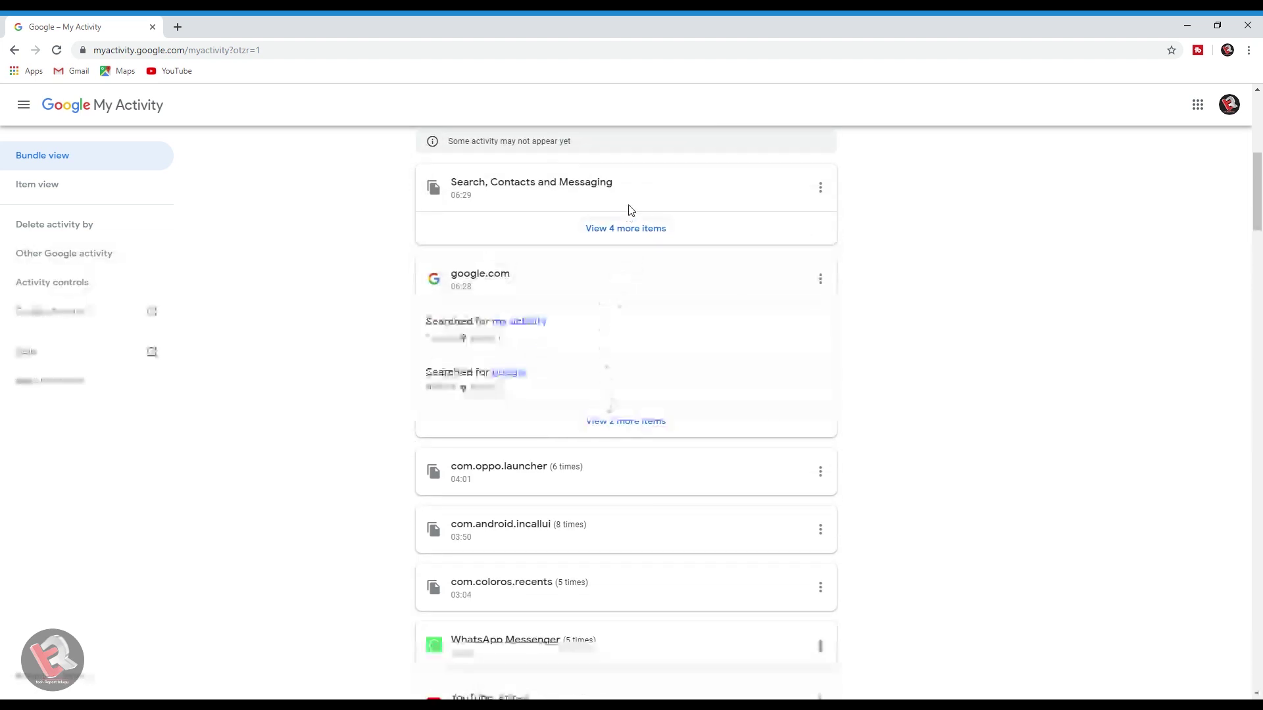
left_click(614, 431)
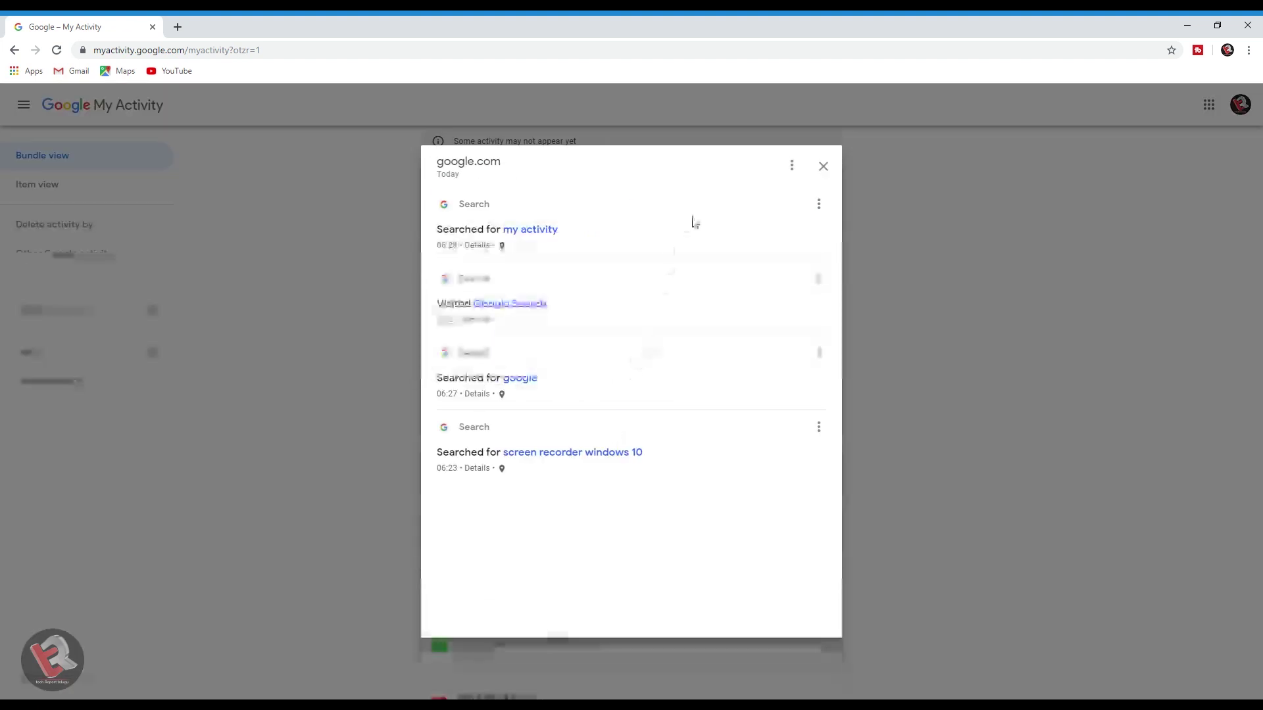
left_click(823, 166)
Browse the older activity and view the details of the WhatsApp Messenger bundle from 09:32
scroll(645, 457, "down", 5)
scroll(648, 457, "down", 20)
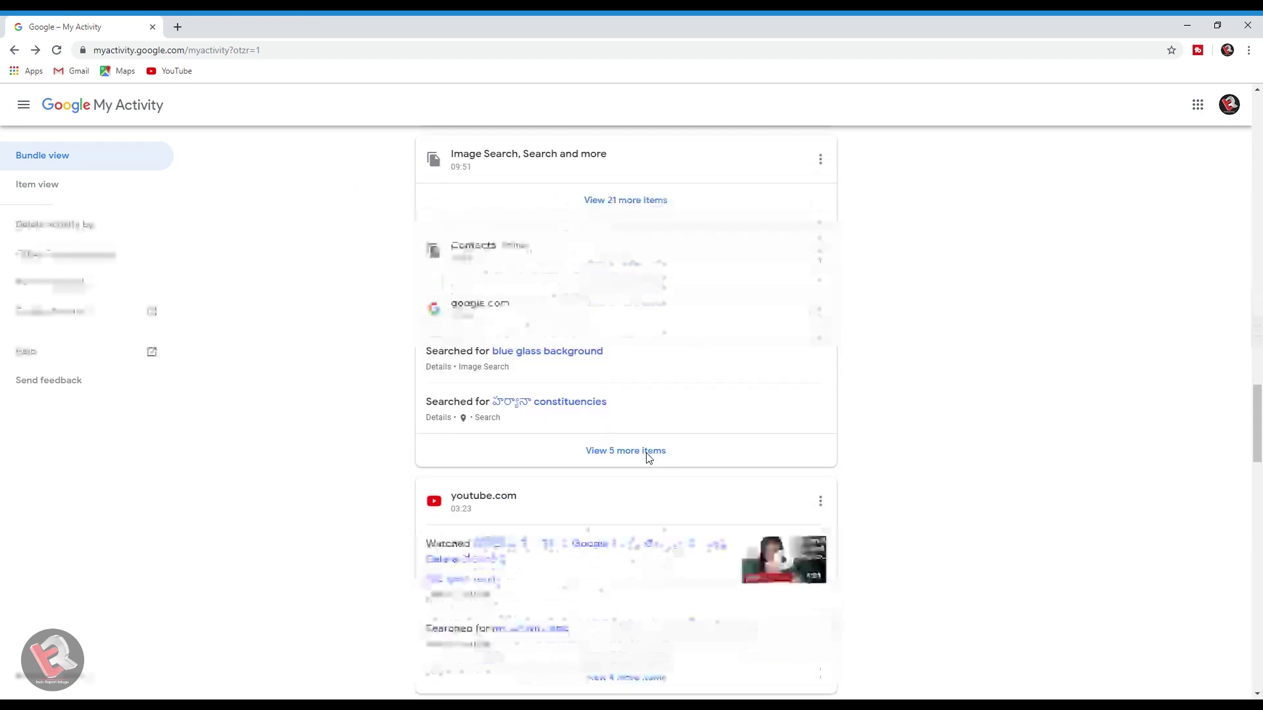
scroll(647, 457, "down", 7)
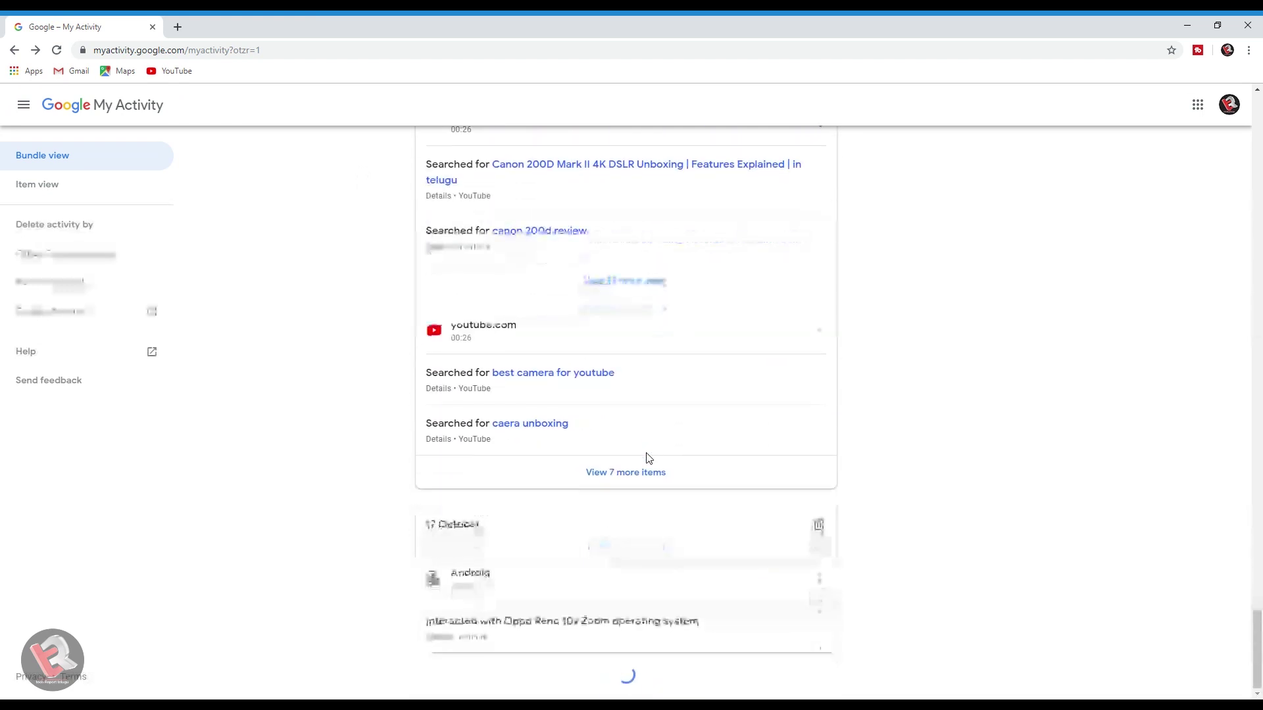
scroll(634, 464, "up", 6)
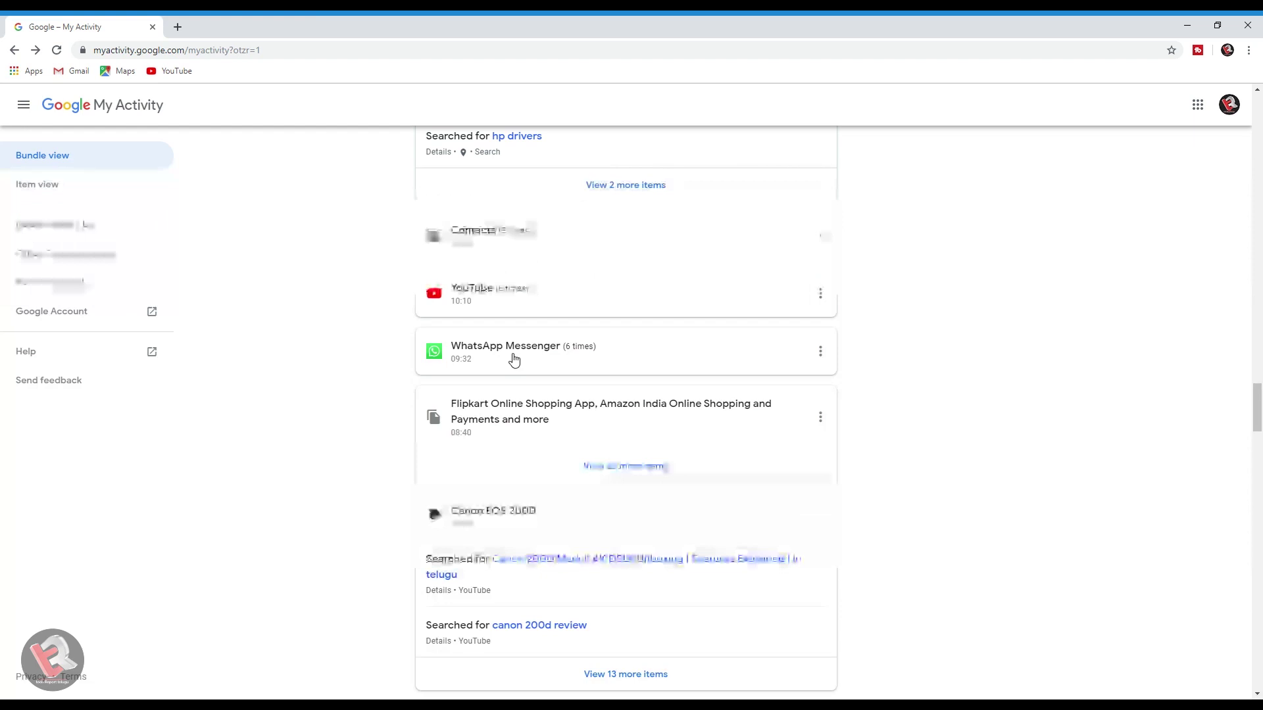
left_click(819, 355)
left_click(814, 392)
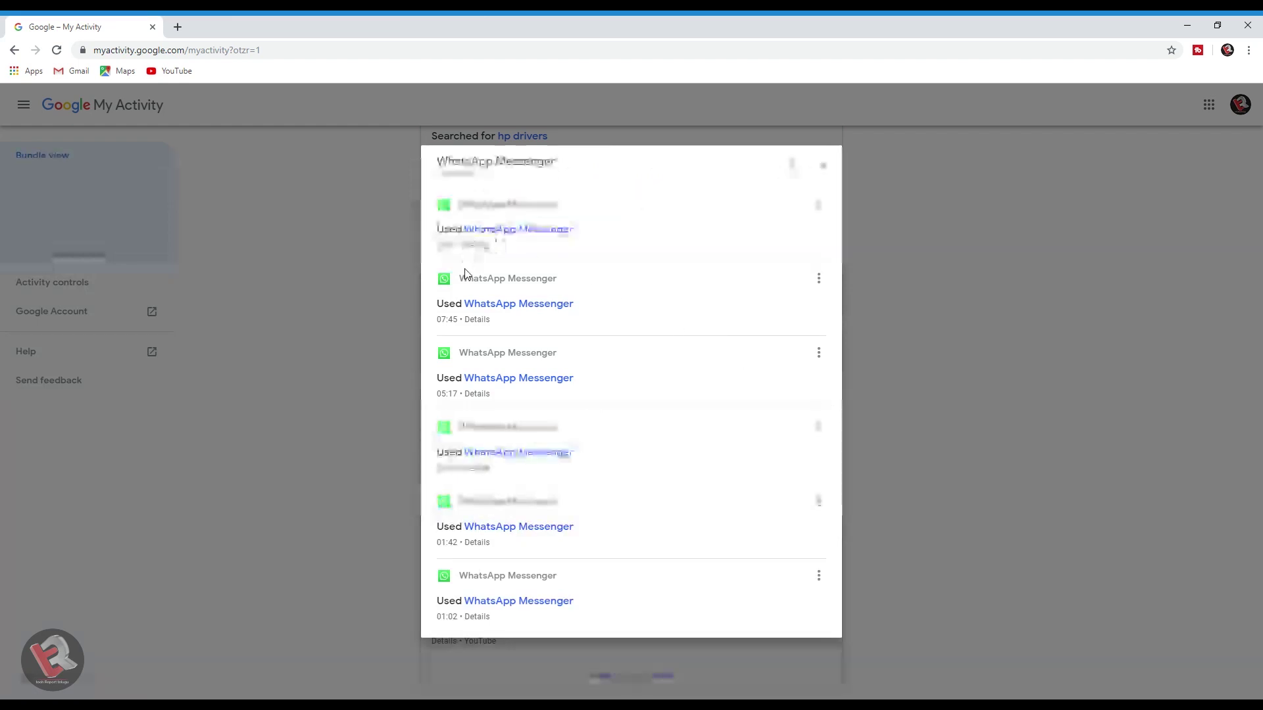
left_click(823, 167)
Delete today's Search, Contacts and Messaging activity bundle
scroll(703, 354, "up", 10)
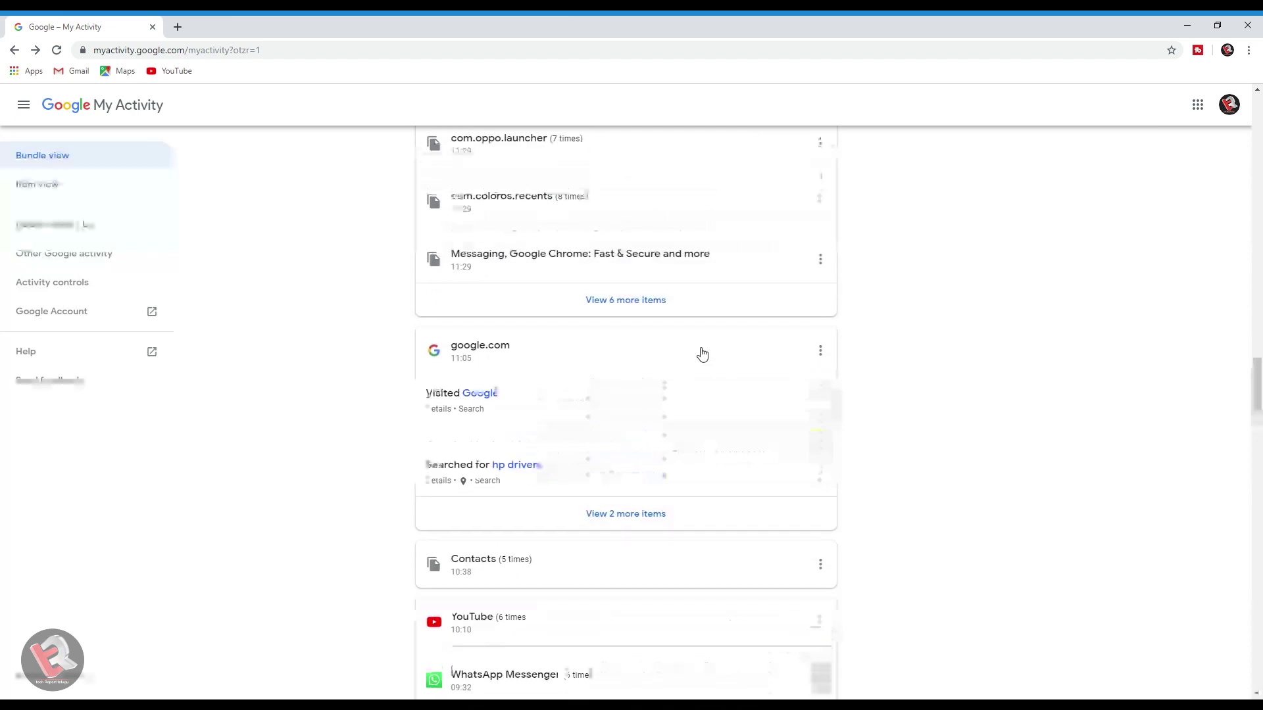
scroll(701, 354, "up", 10)
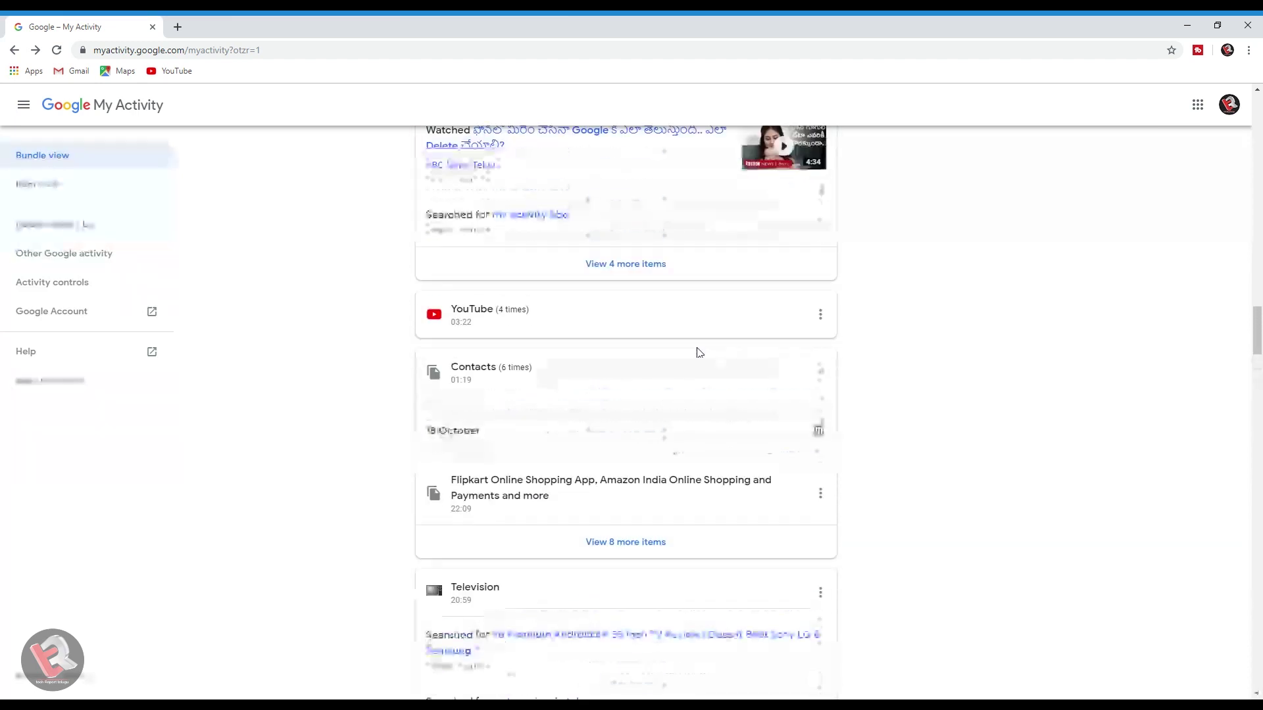
scroll(699, 353, "up", 10)
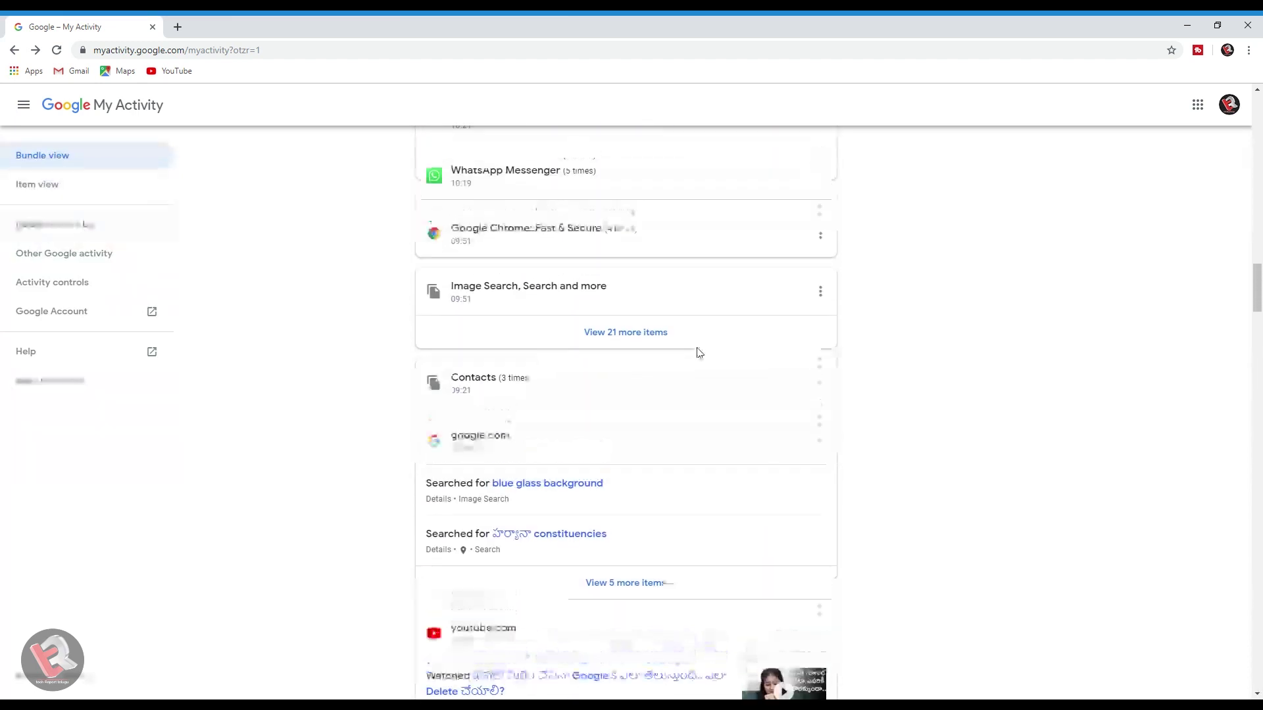
scroll(699, 353, "up", 10)
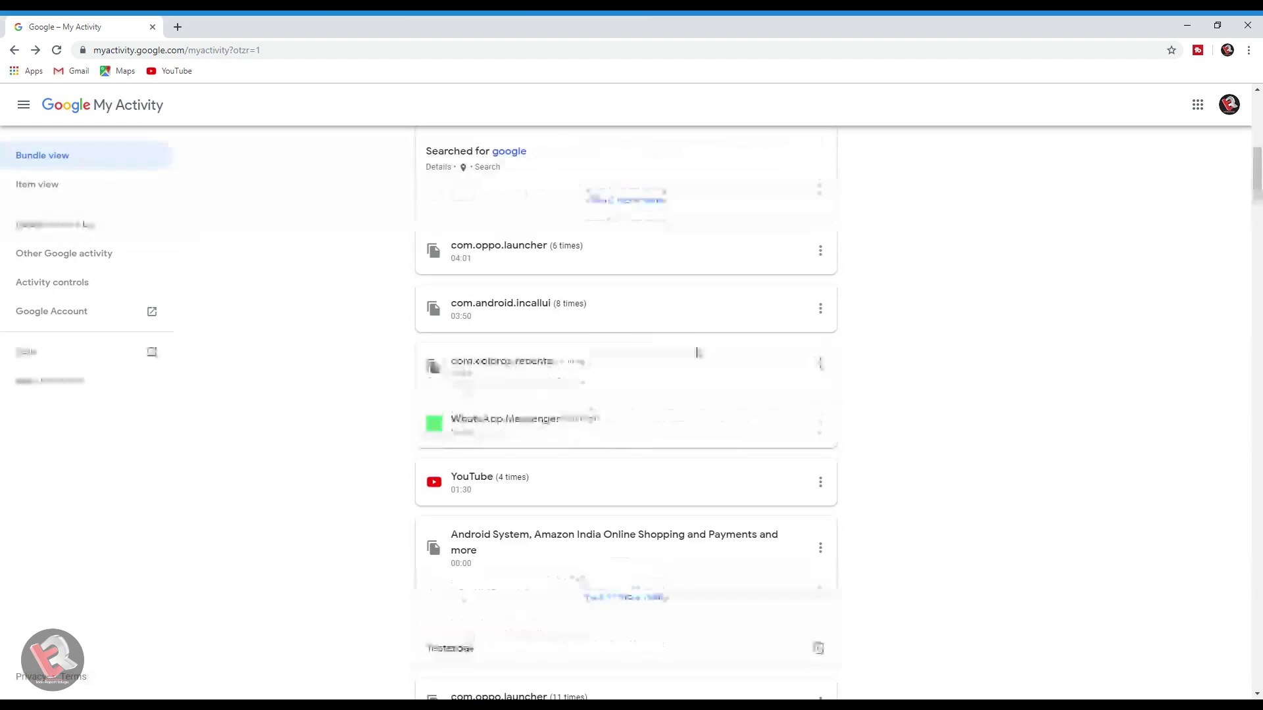
scroll(700, 353, "down", 4)
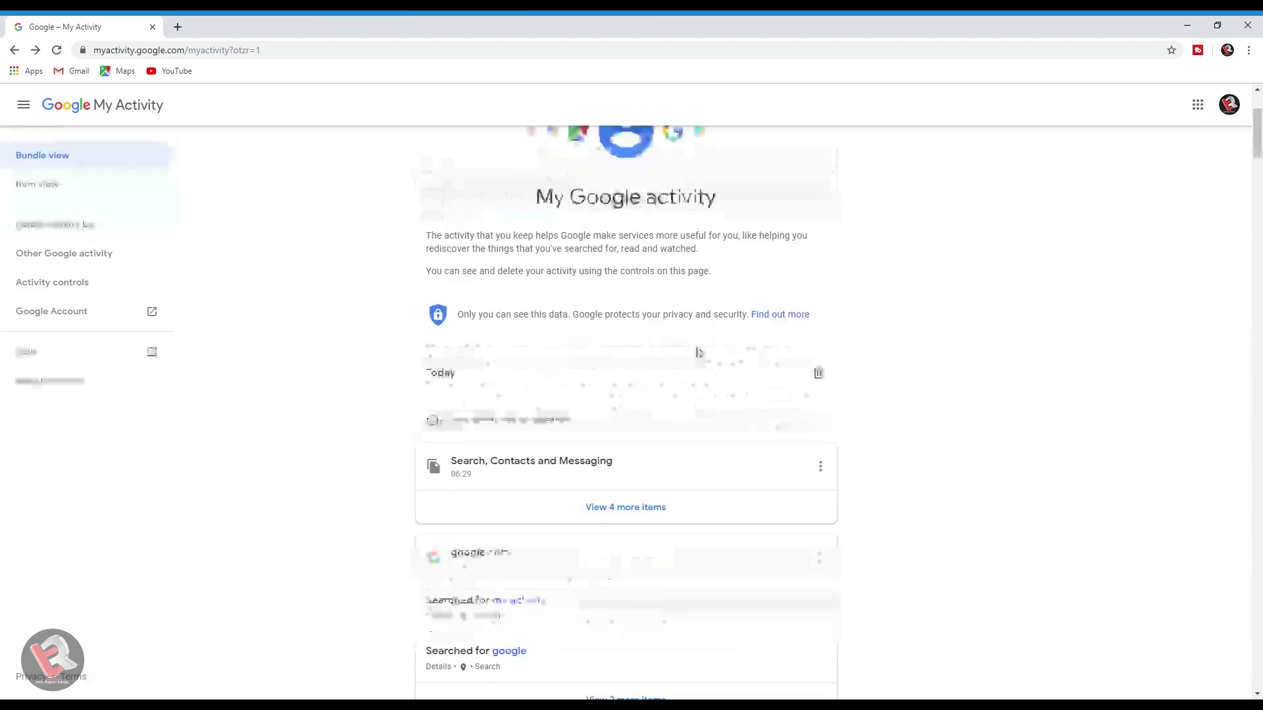
left_click(822, 388)
left_click(832, 452)
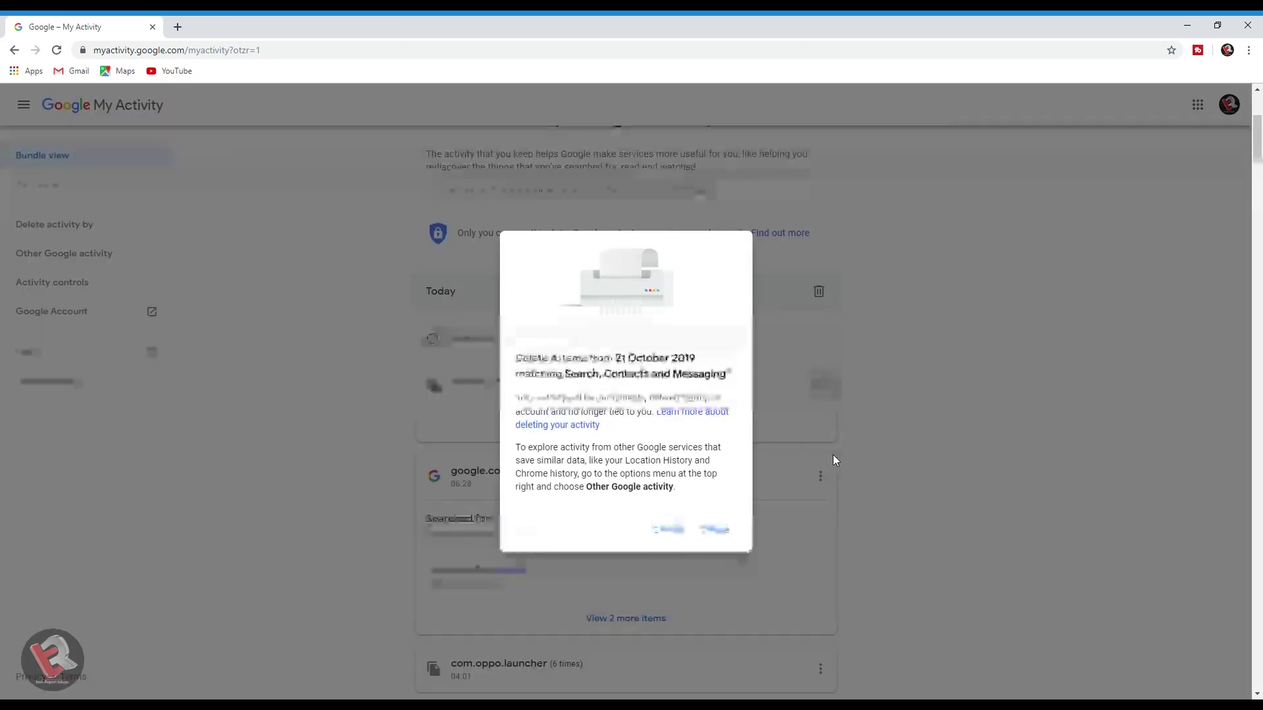
left_click(714, 529)
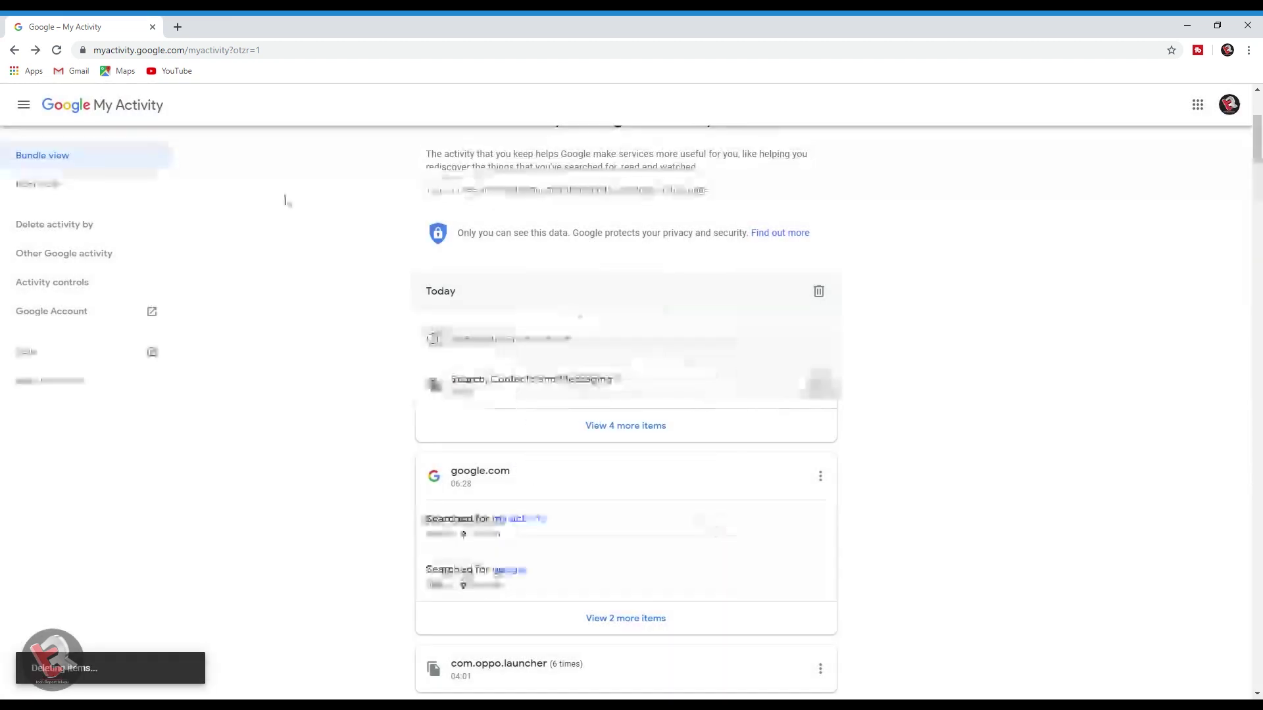
left_click(834, 388)
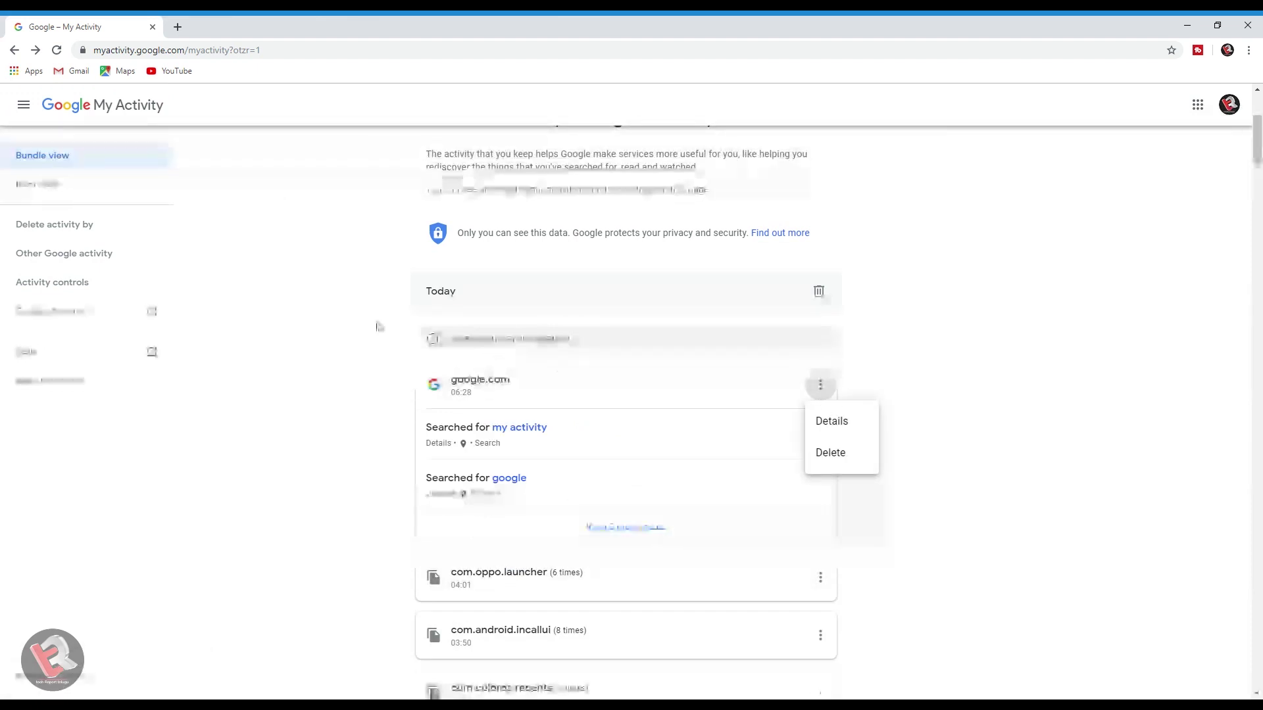
left_click(65, 226)
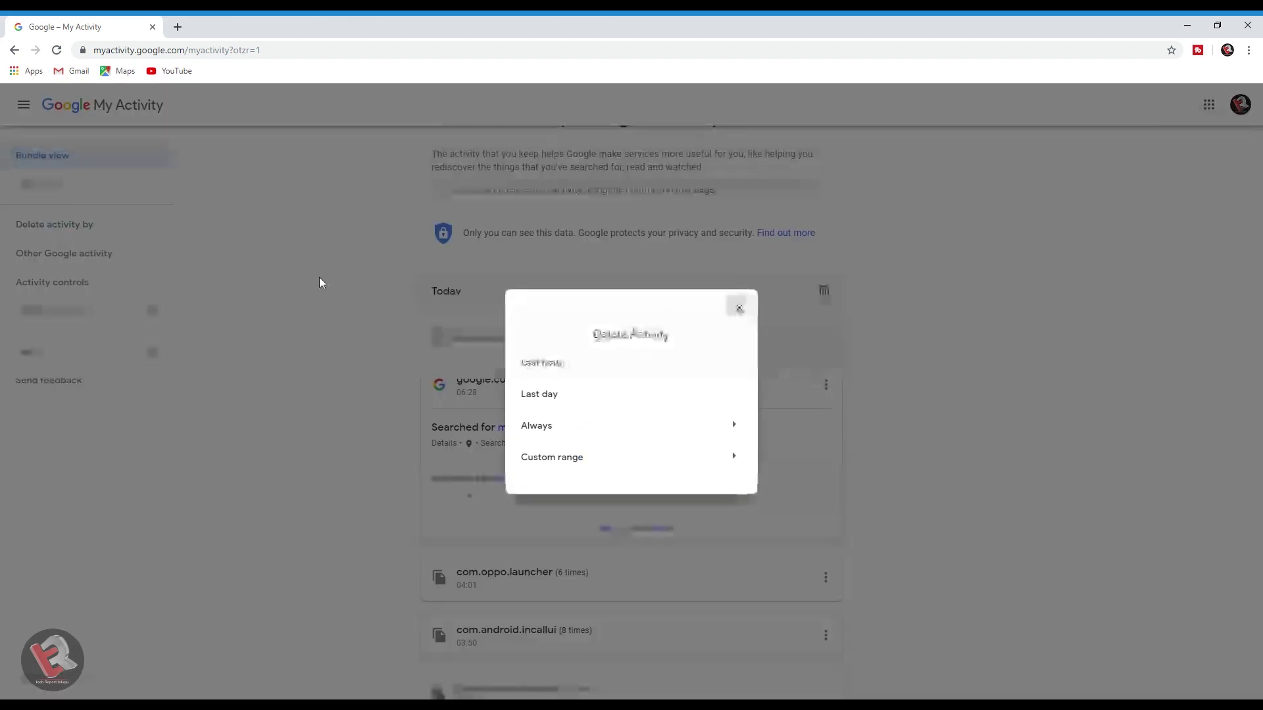
left_click(576, 378)
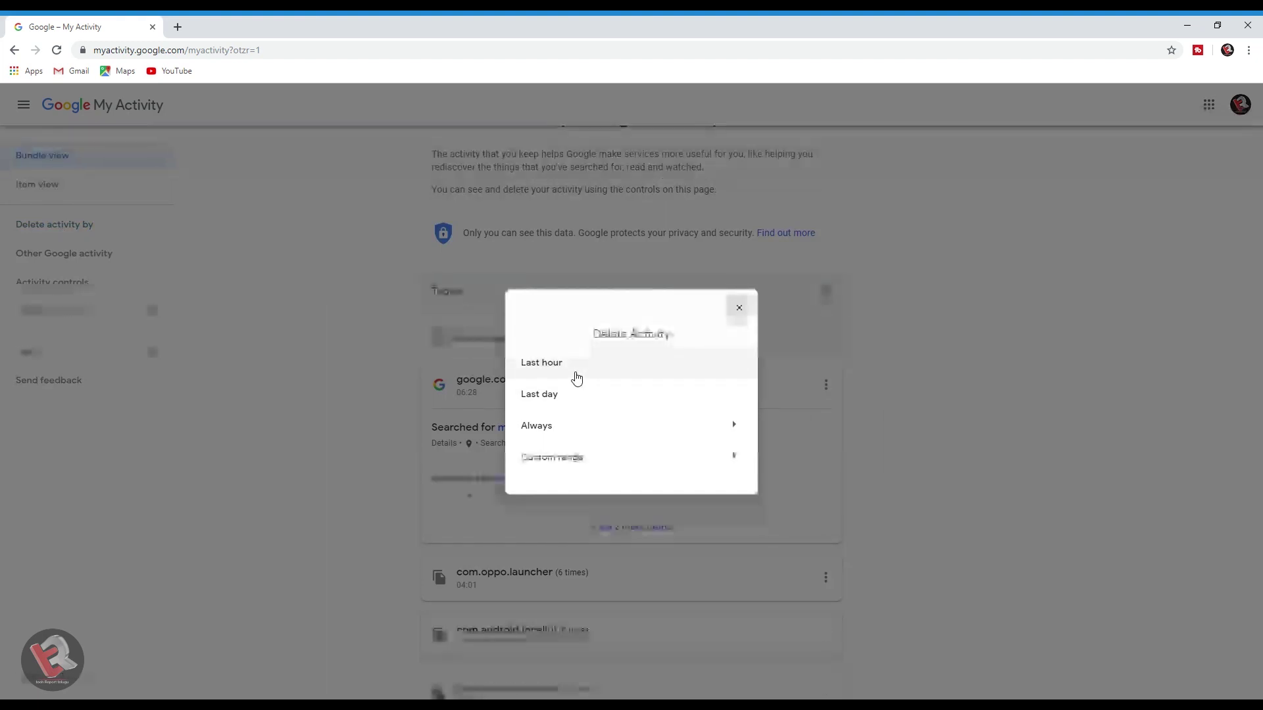
left_click(592, 432)
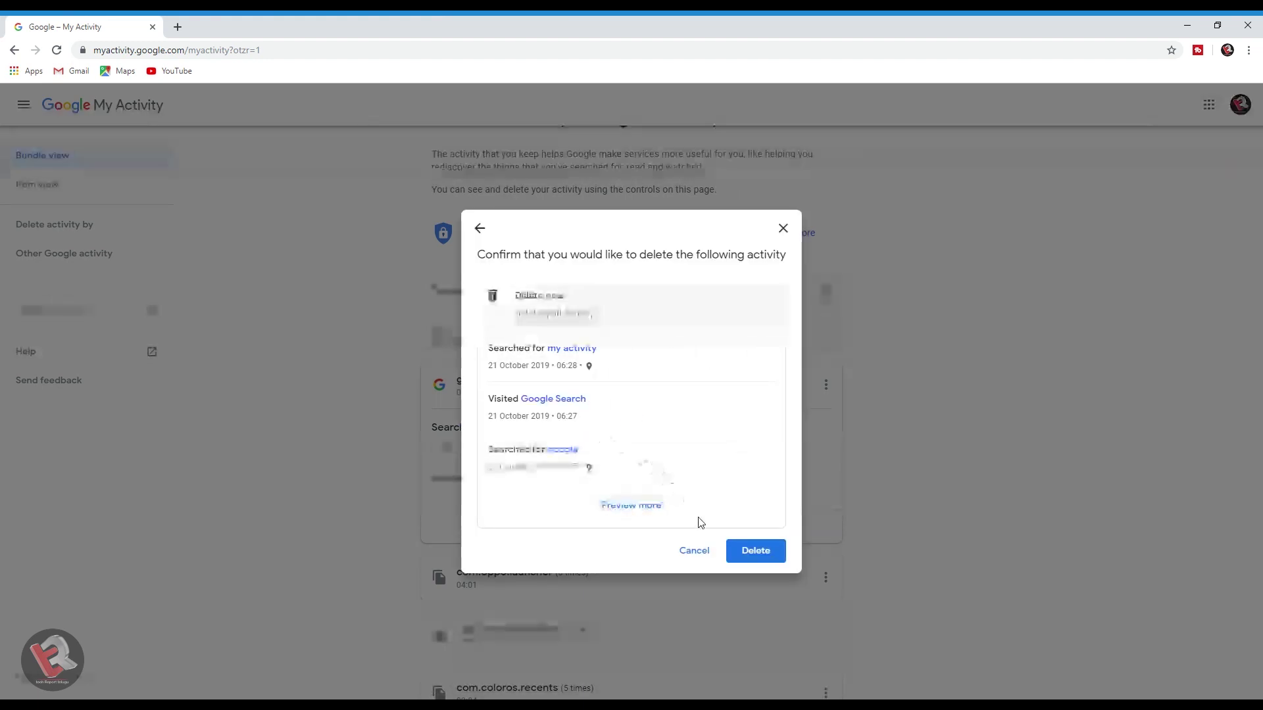
left_click(695, 552)
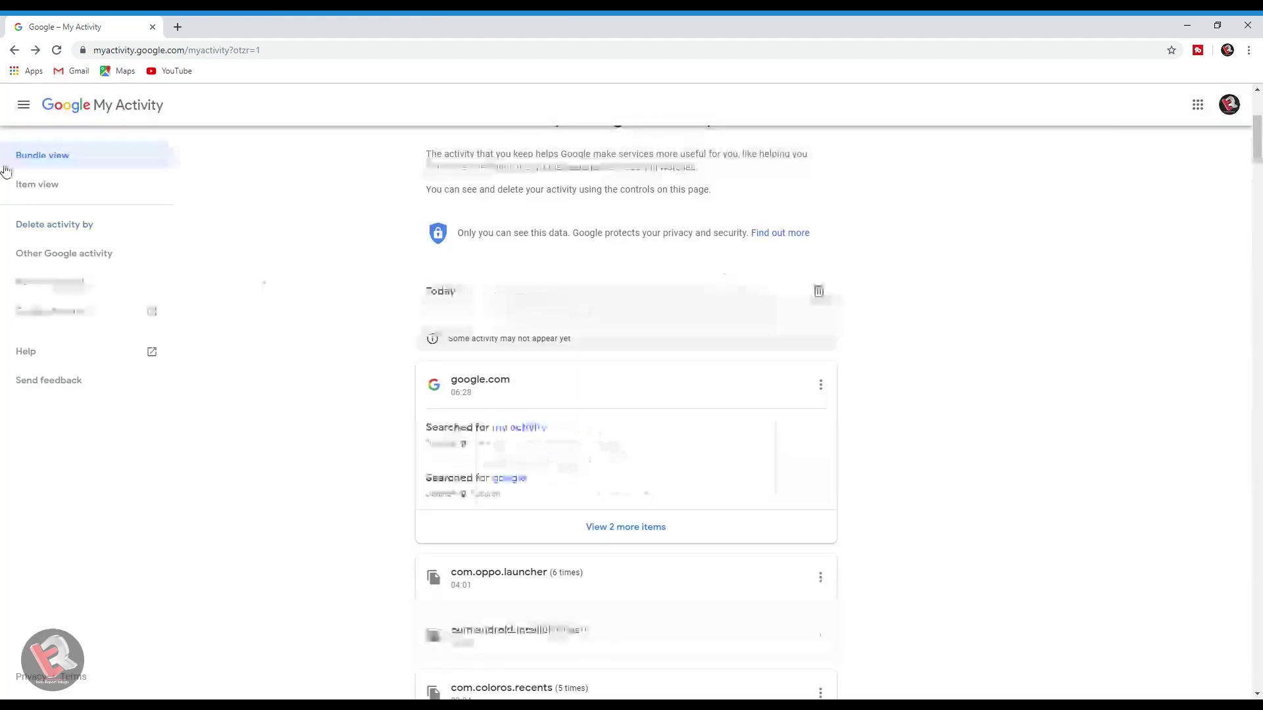
left_click(62, 226)
left_click(665, 457)
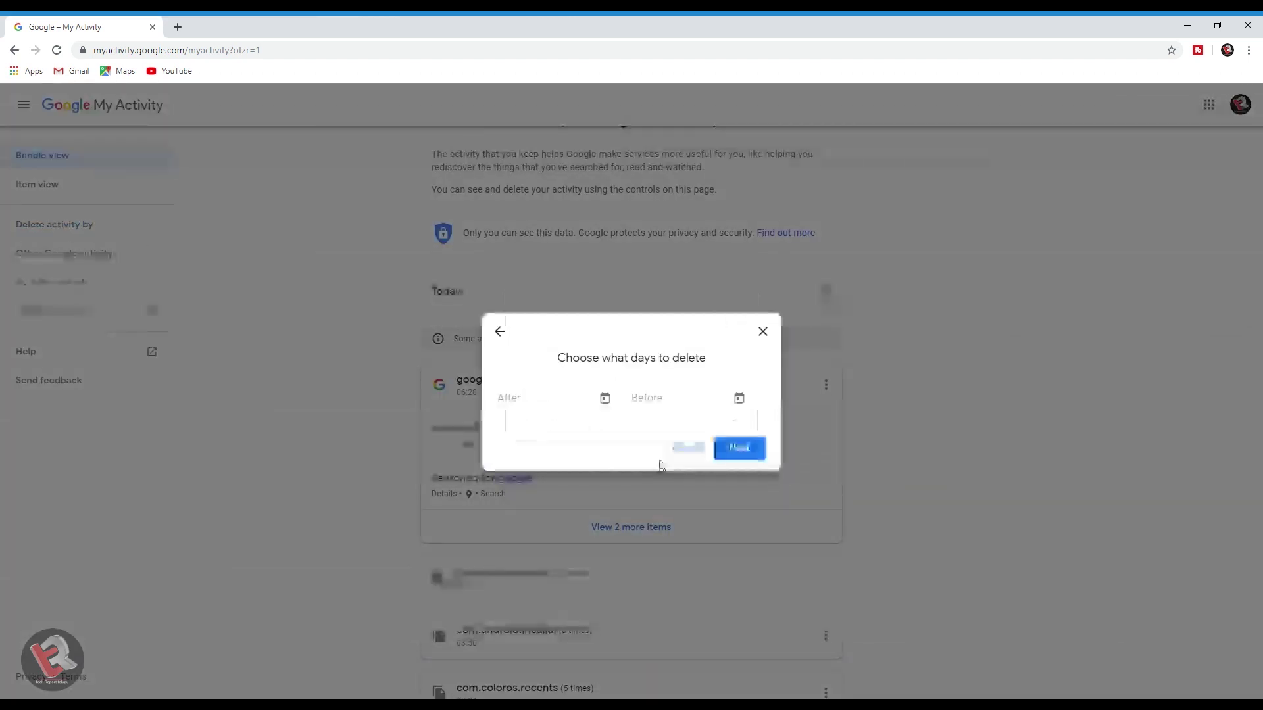
left_click(605, 398)
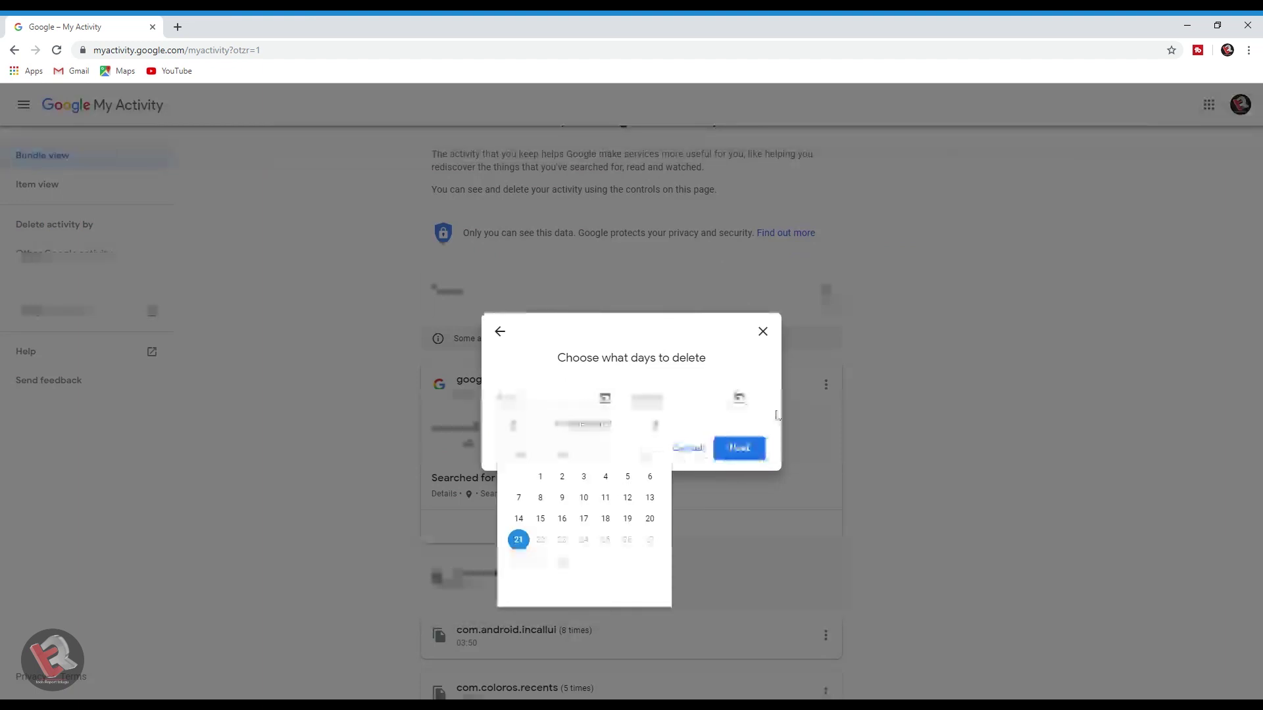
left_click(321, 260)
Delete all account activity using the Always time range and dismiss the completion message
left_click(84, 227)
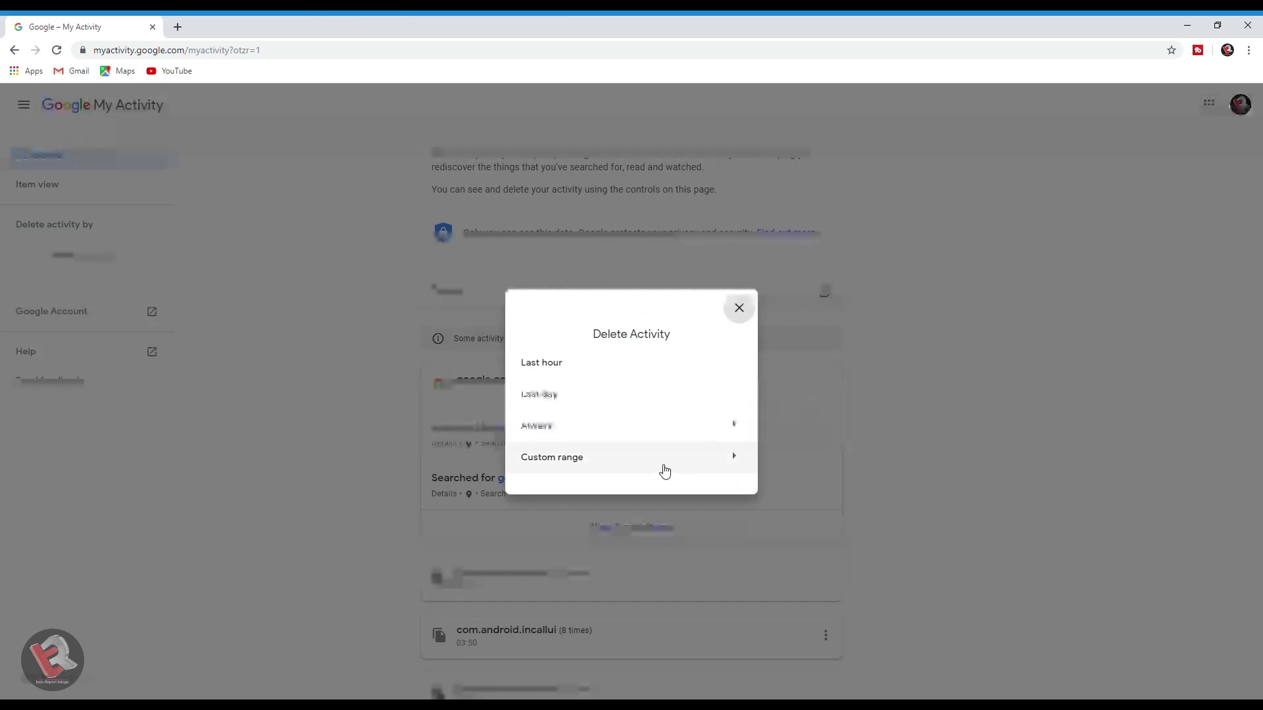
left_click(651, 426)
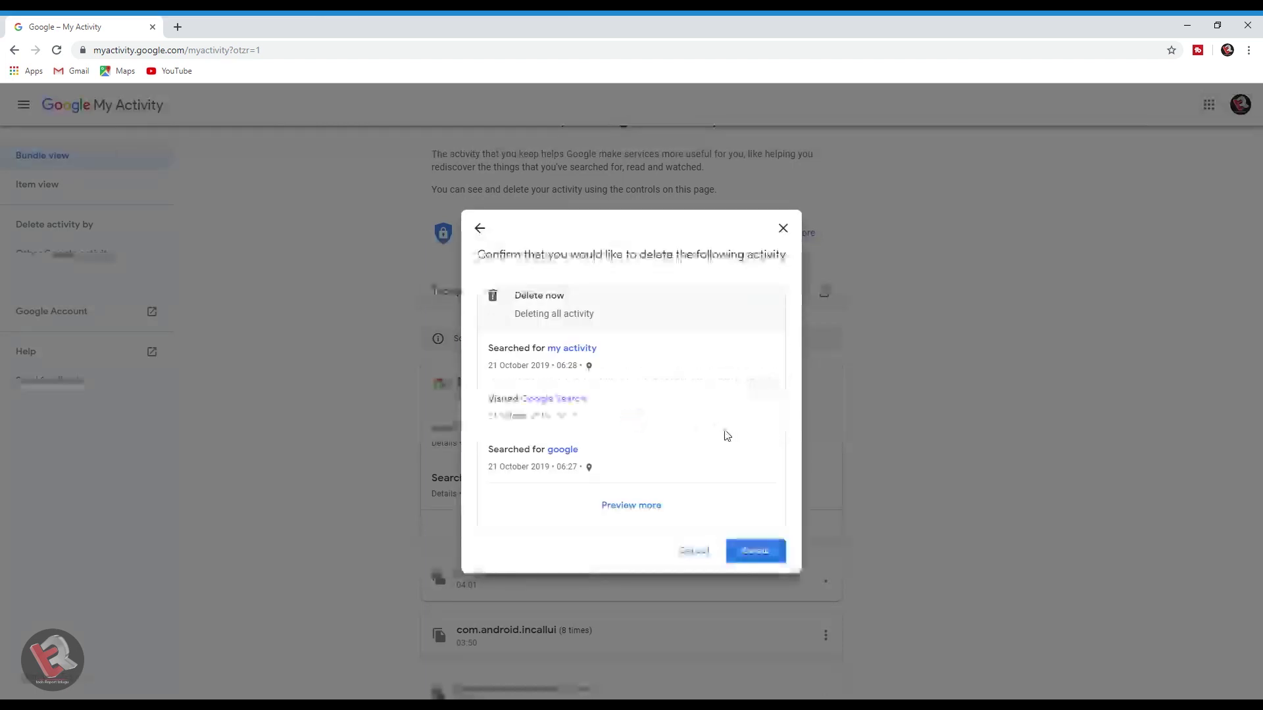
left_click(756, 553)
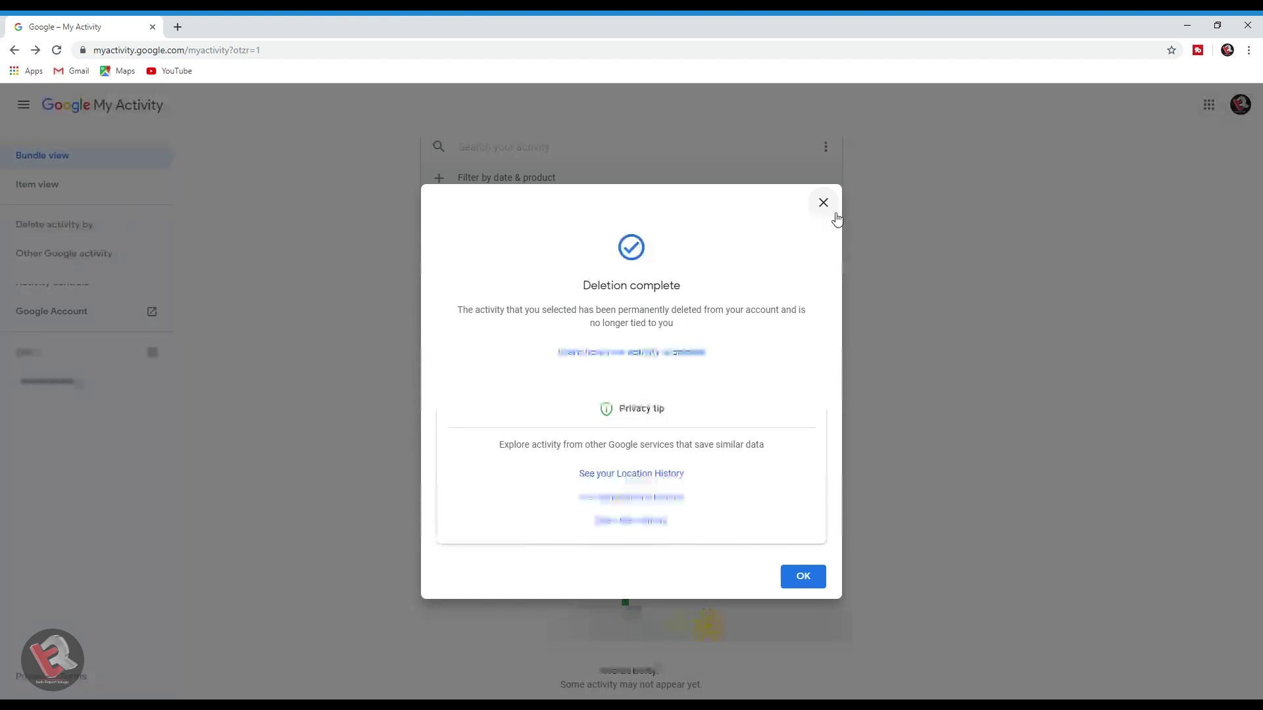
left_click(831, 208)
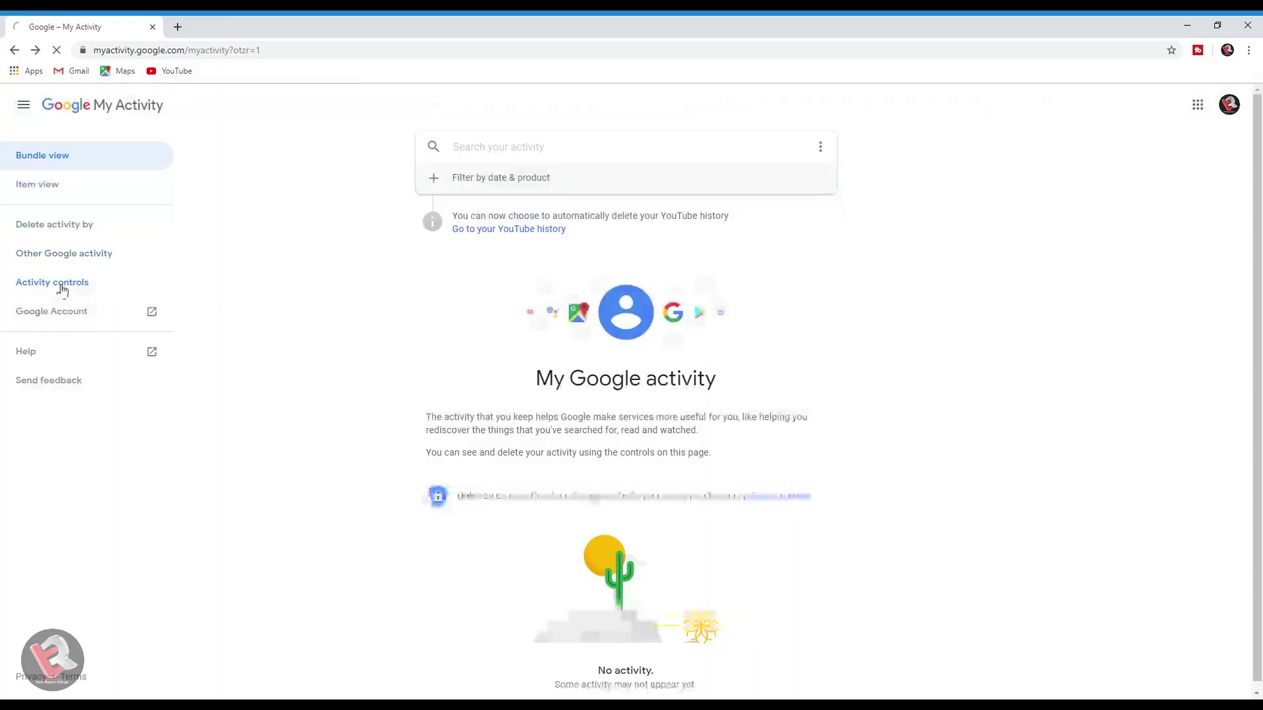
Open the Activity controls, go to the Web & App Activity management page and review its saving and auto-delete options
left_click(62, 286)
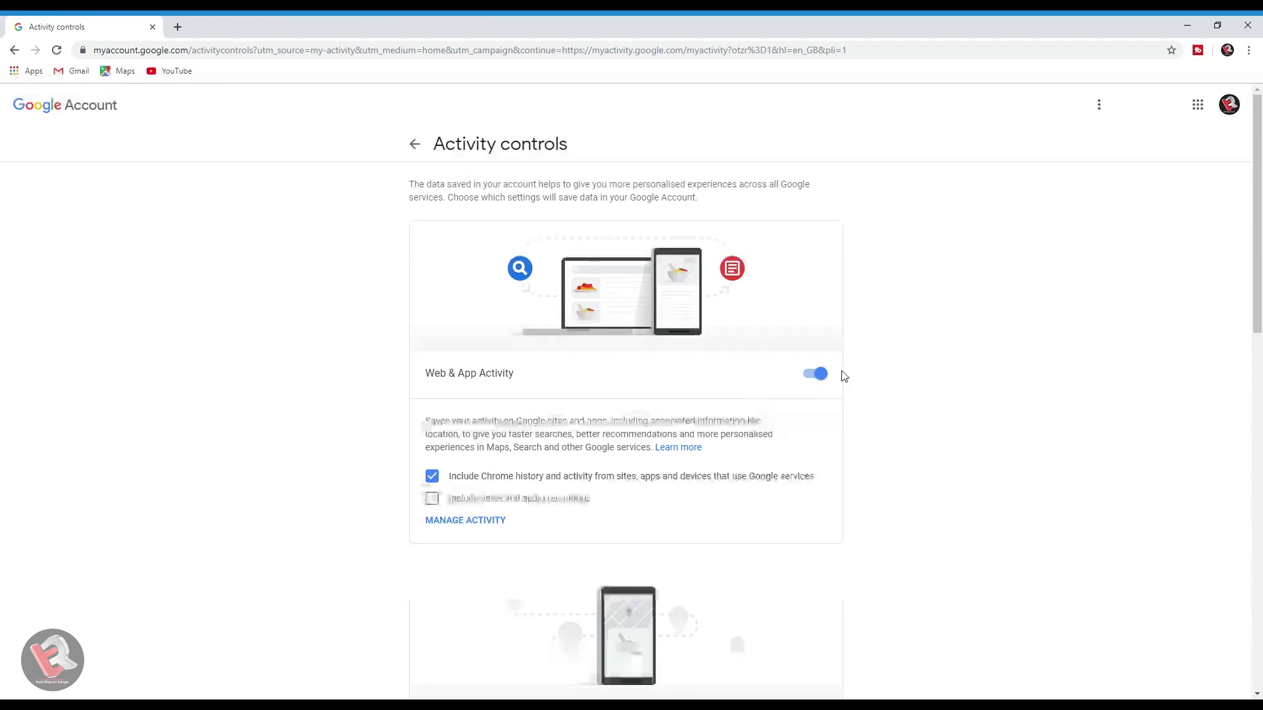
left_click(482, 524)
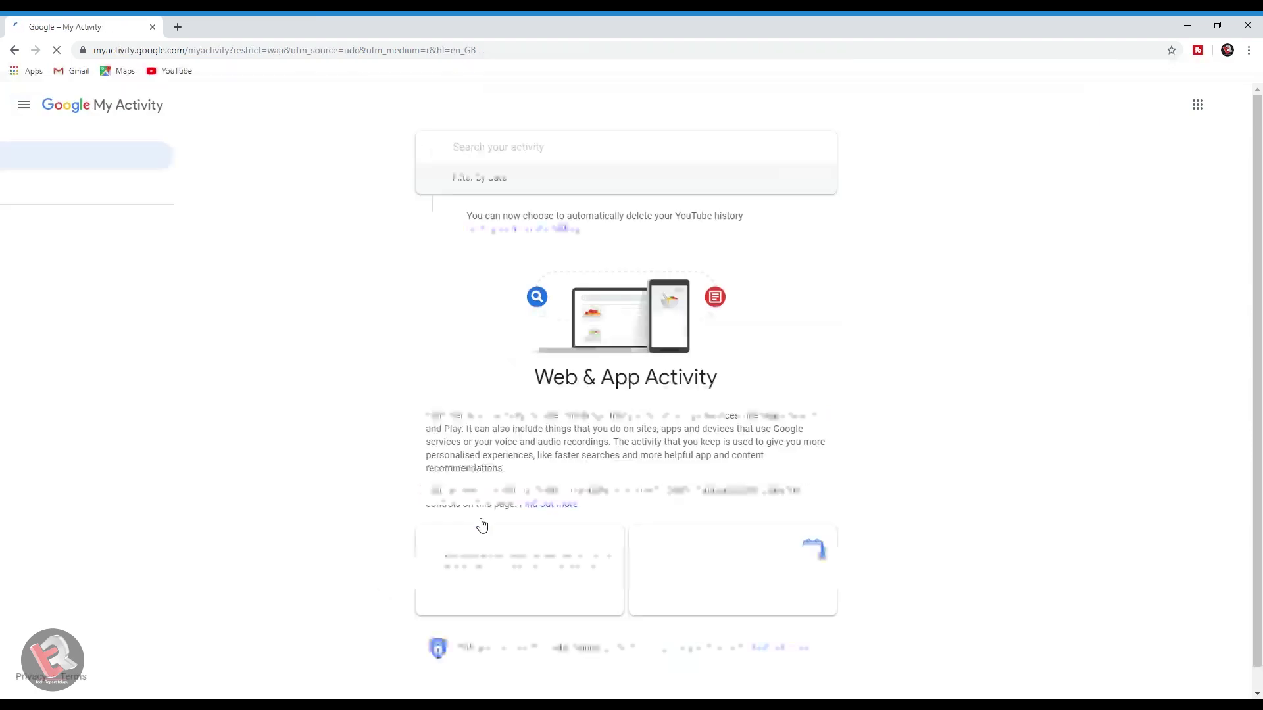
scroll(570, 387, "down", 1)
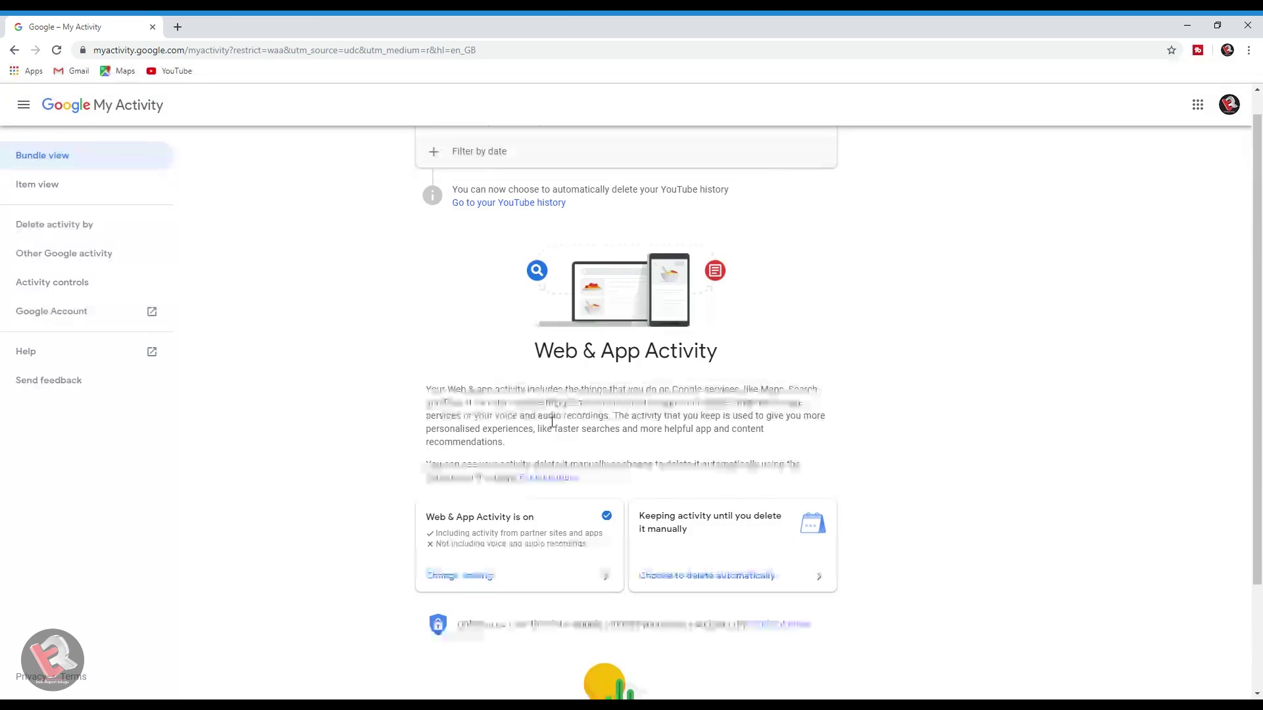
scroll(552, 421, "down", 2)
scroll(397, 333, "up", 2)
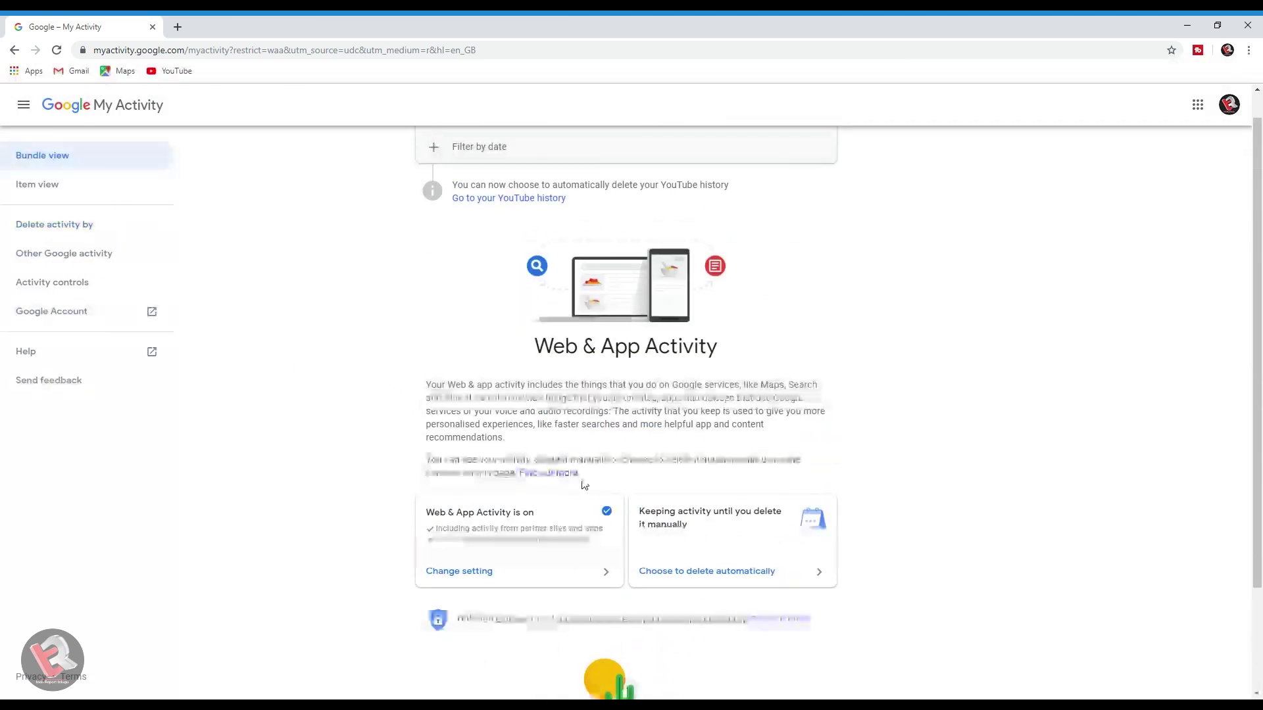
scroll(587, 487, "down", 2)
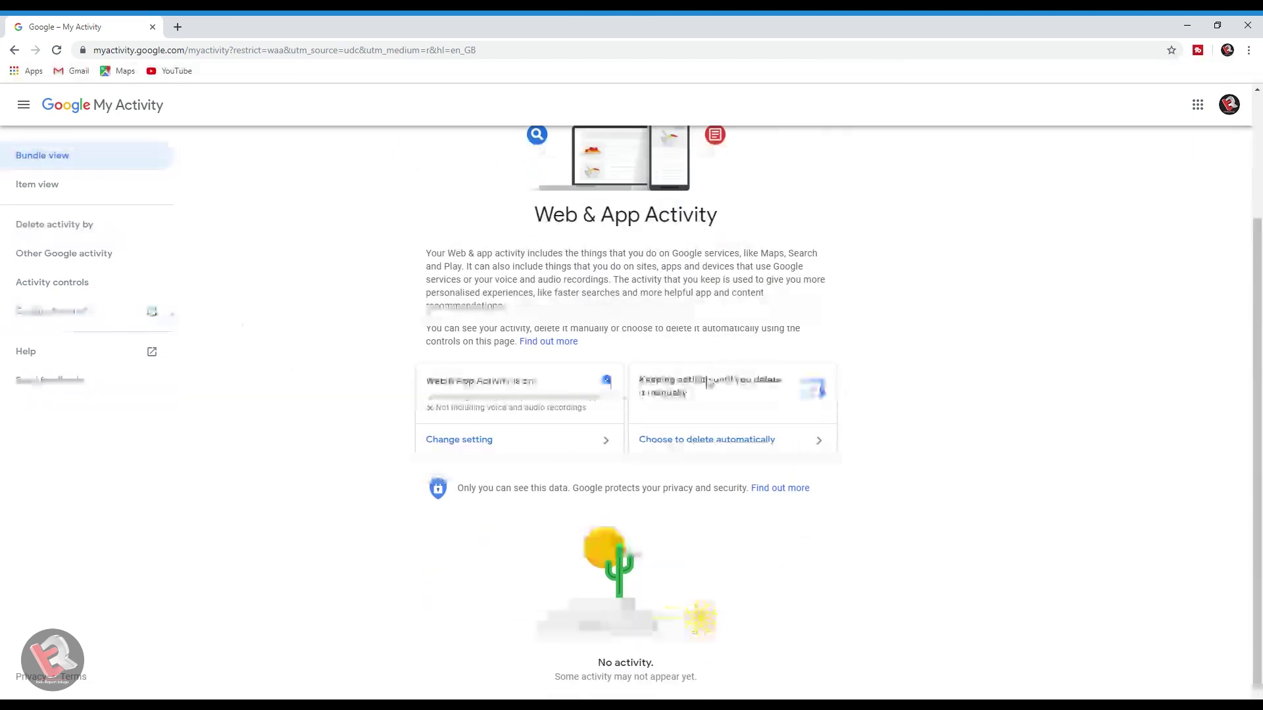
Open the Activity controls and pause Web & App Activity, confirming the pause
left_click(75, 288)
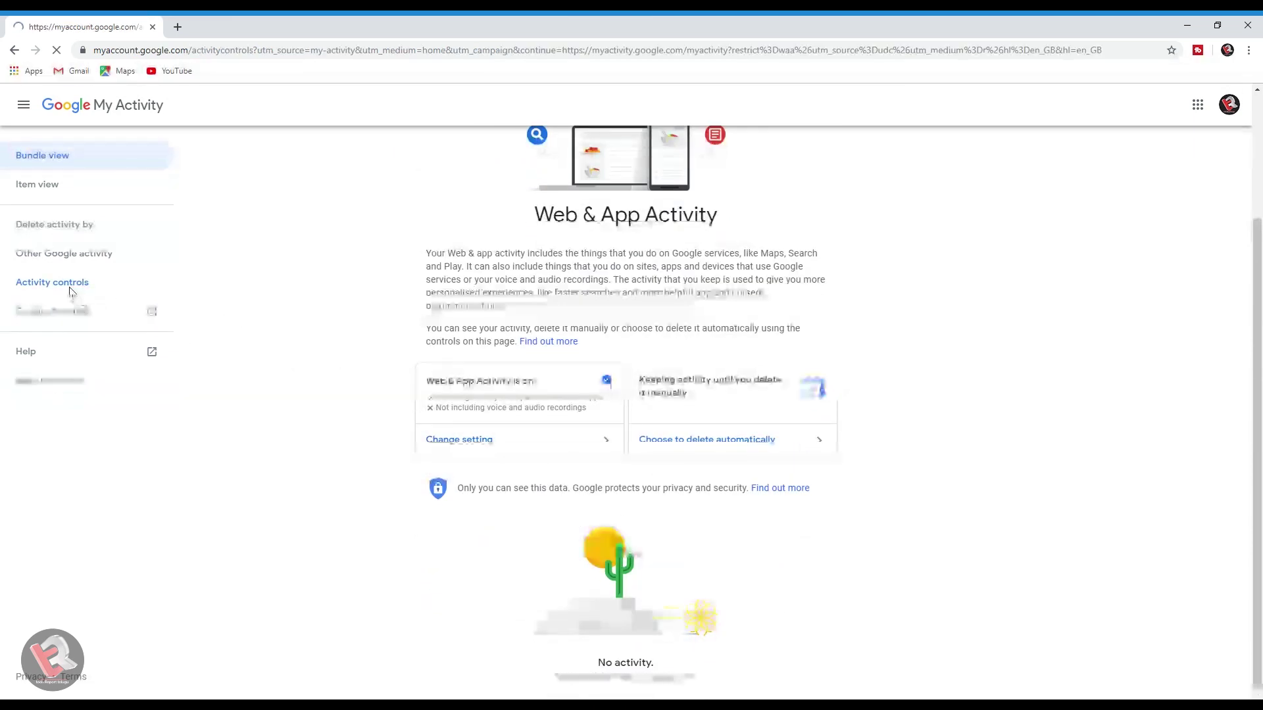
scroll(618, 405, "down", 1)
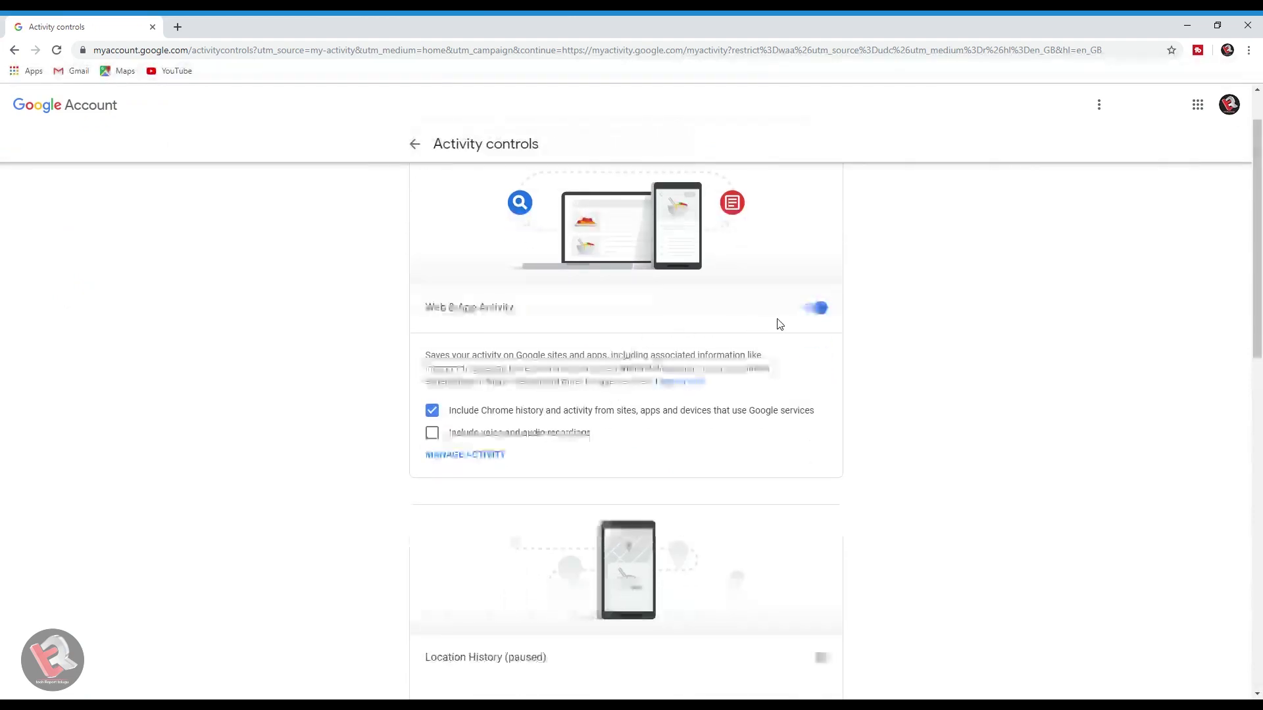
left_click(816, 309)
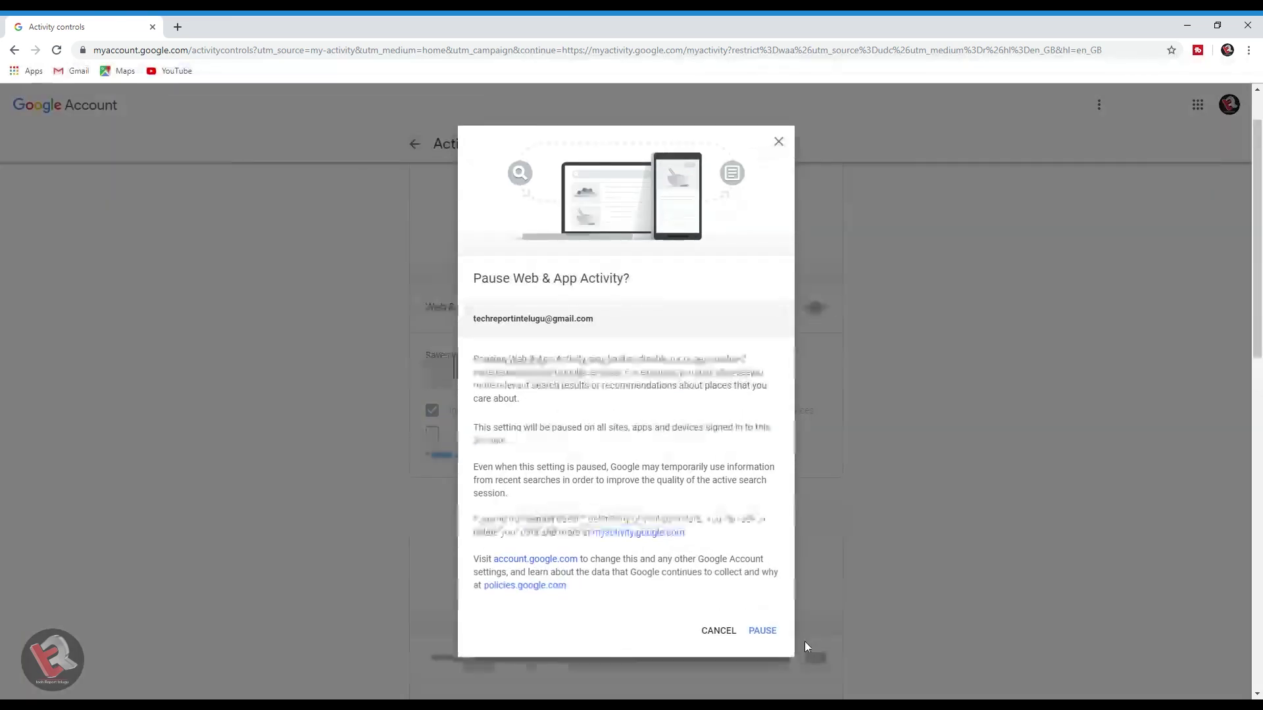
left_click(763, 632)
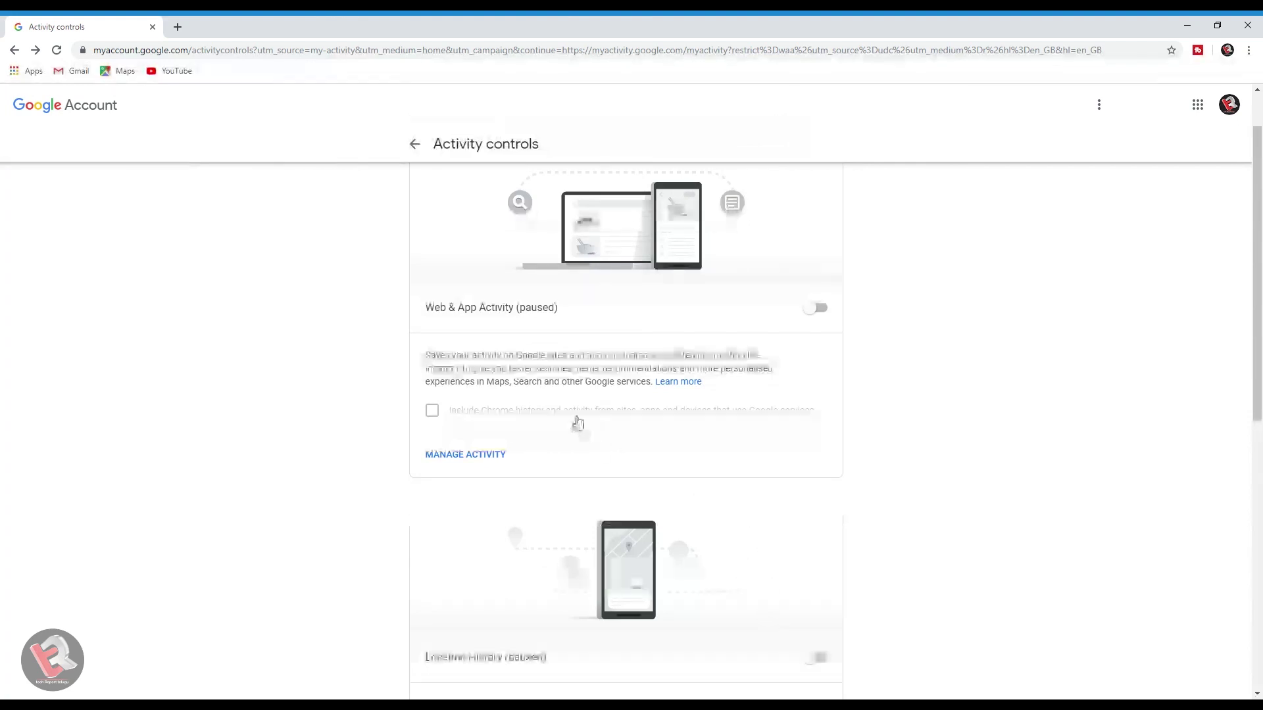
Turn on Location History in the Activity controls and pause it again, confirming both changes
scroll(577, 421, "down", 2)
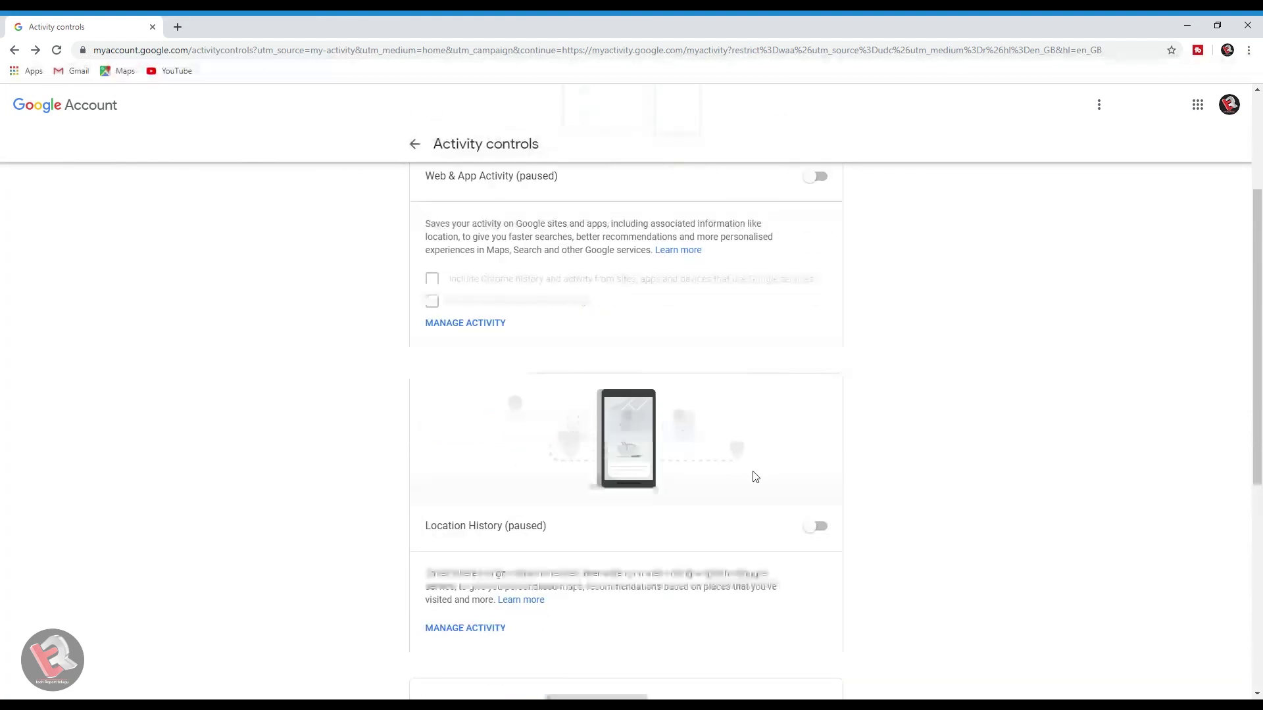
scroll(640, 432, "down", 2)
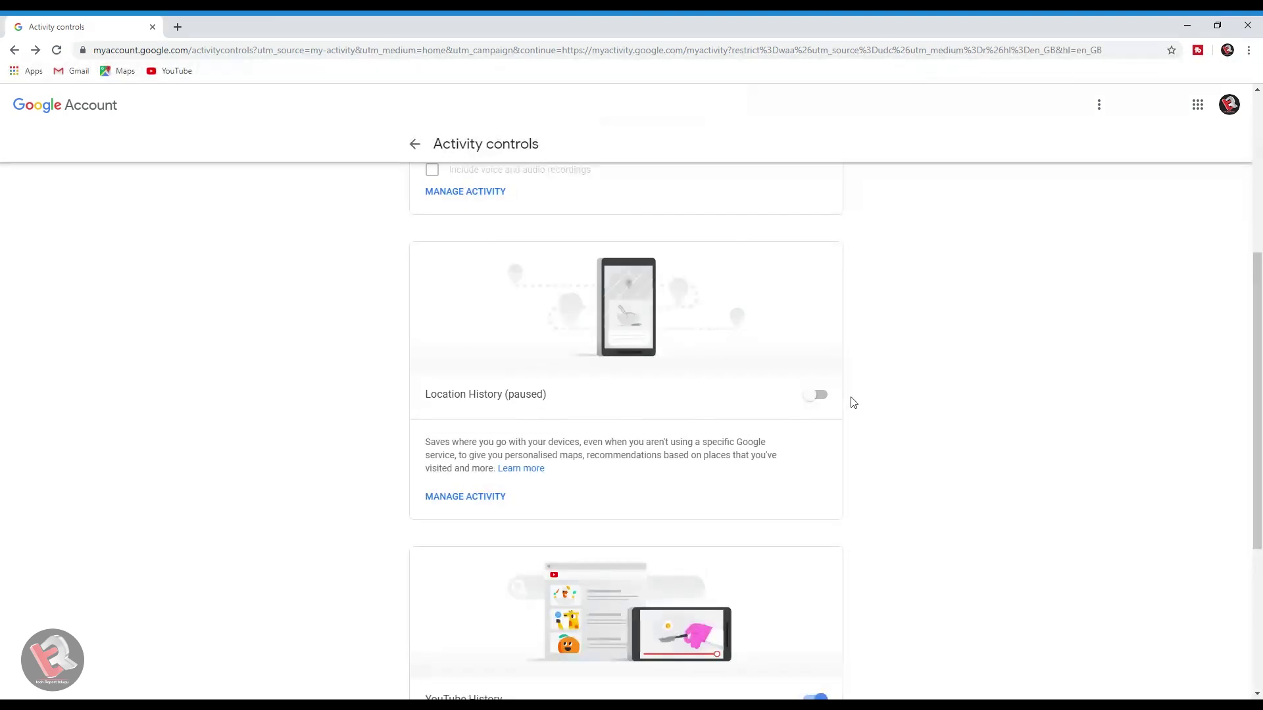
left_click(819, 397)
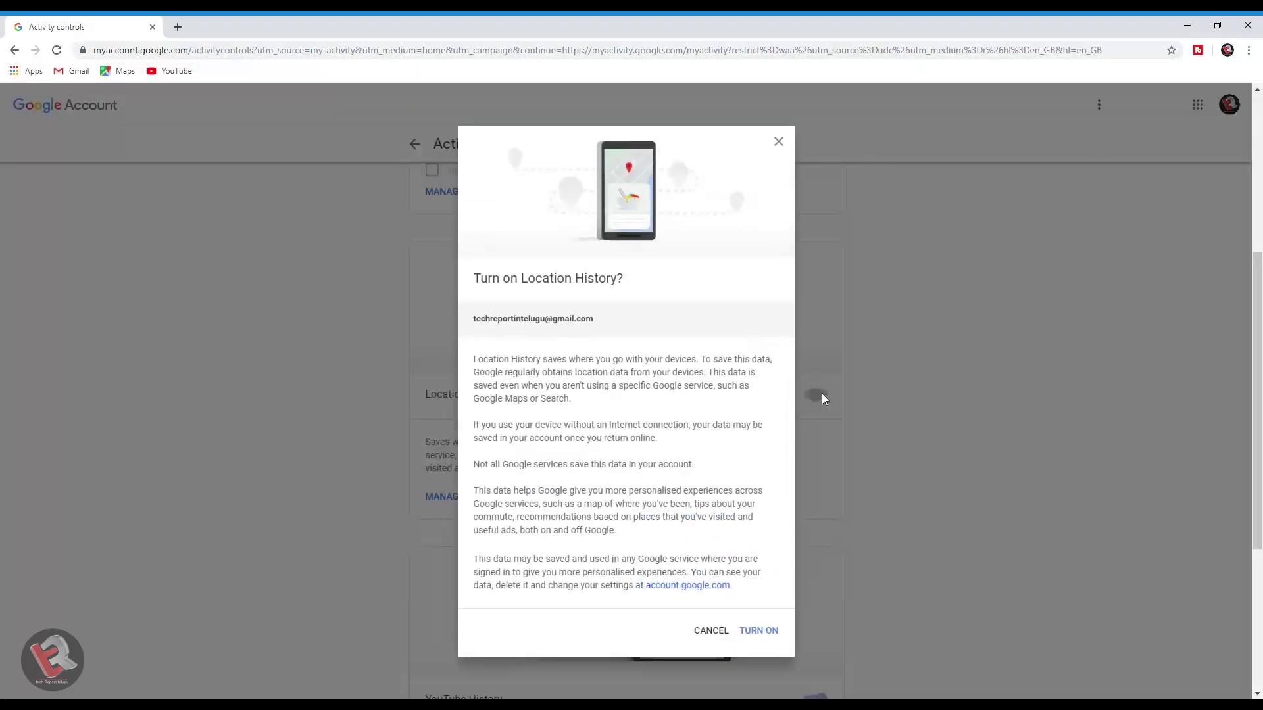
left_click(757, 636)
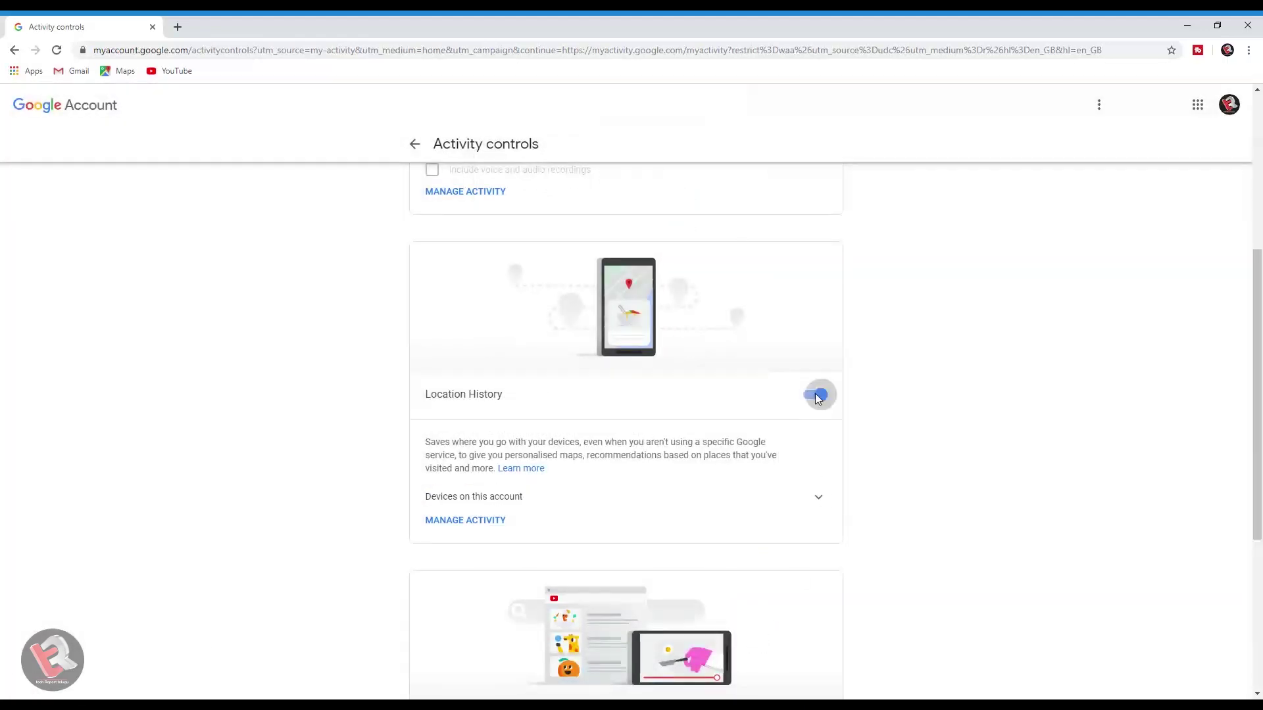
left_click(816, 396)
scroll(775, 646, "down", 1)
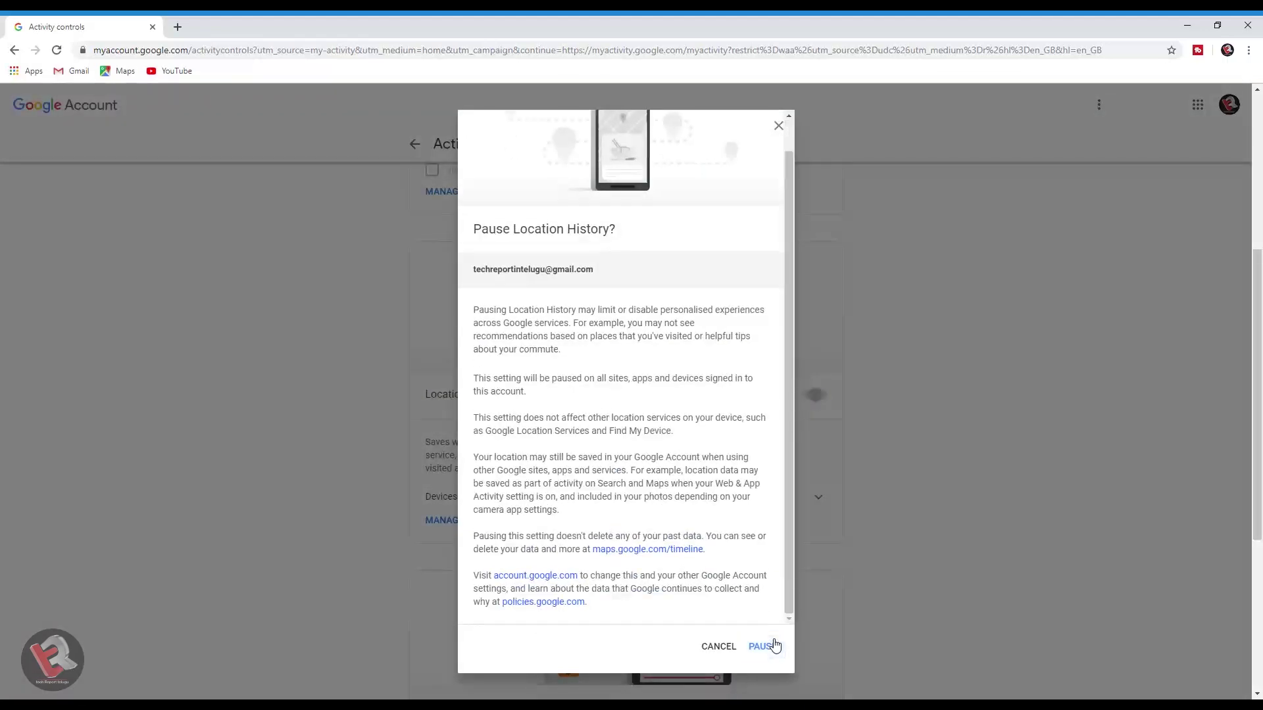
left_click(762, 647)
Look over the YouTube History settings and turn Web & App Activity back on
scroll(756, 488, "down", 4)
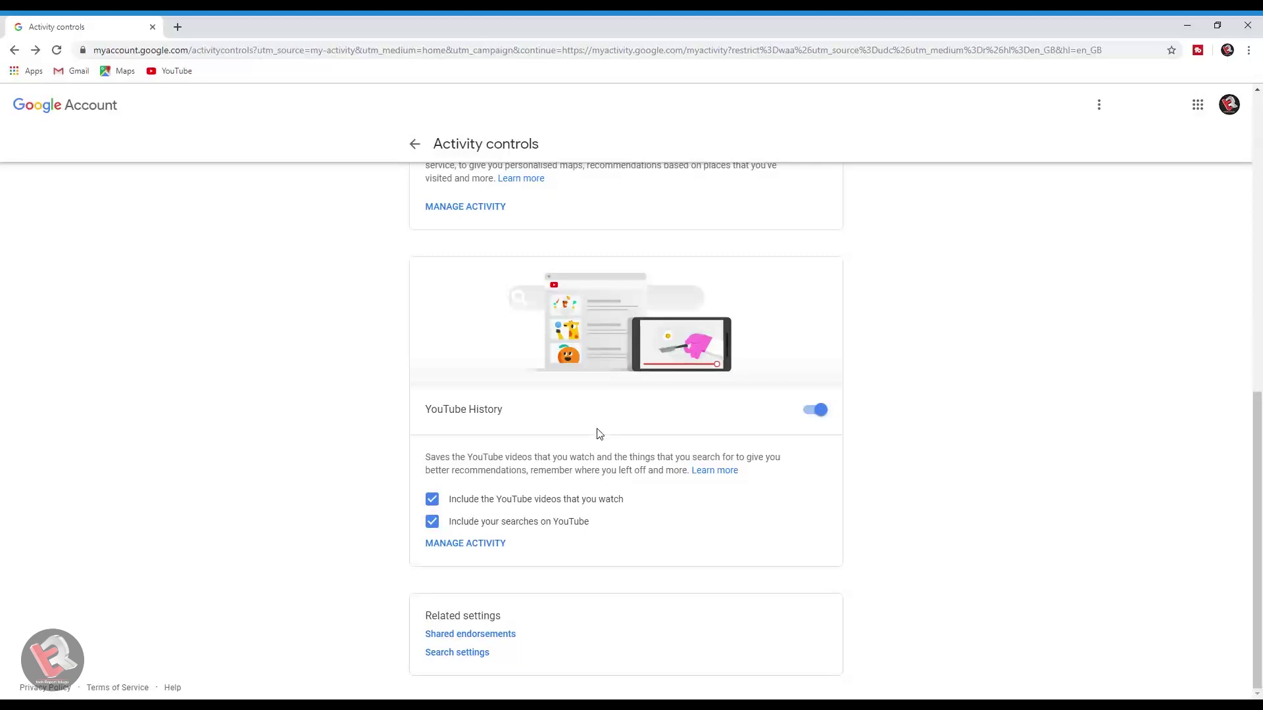
left_click_drag(1260, 533, 1261, 224)
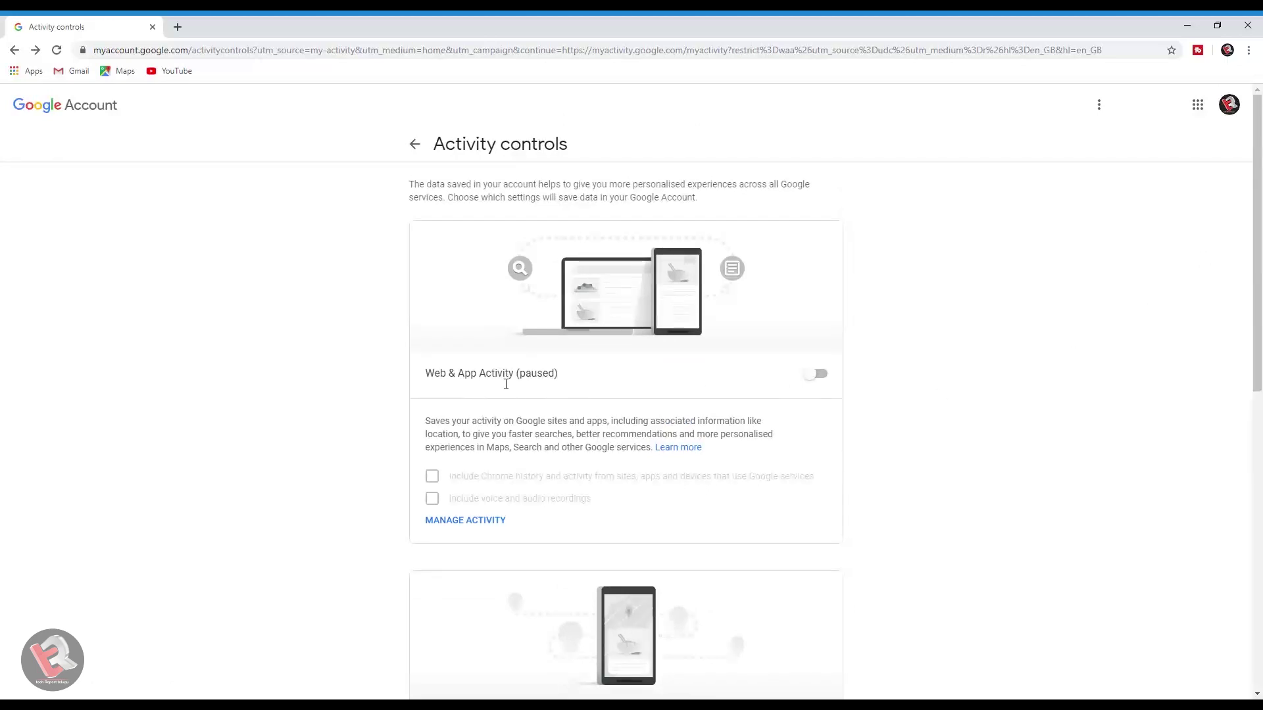
left_click(823, 373)
left_click(768, 624)
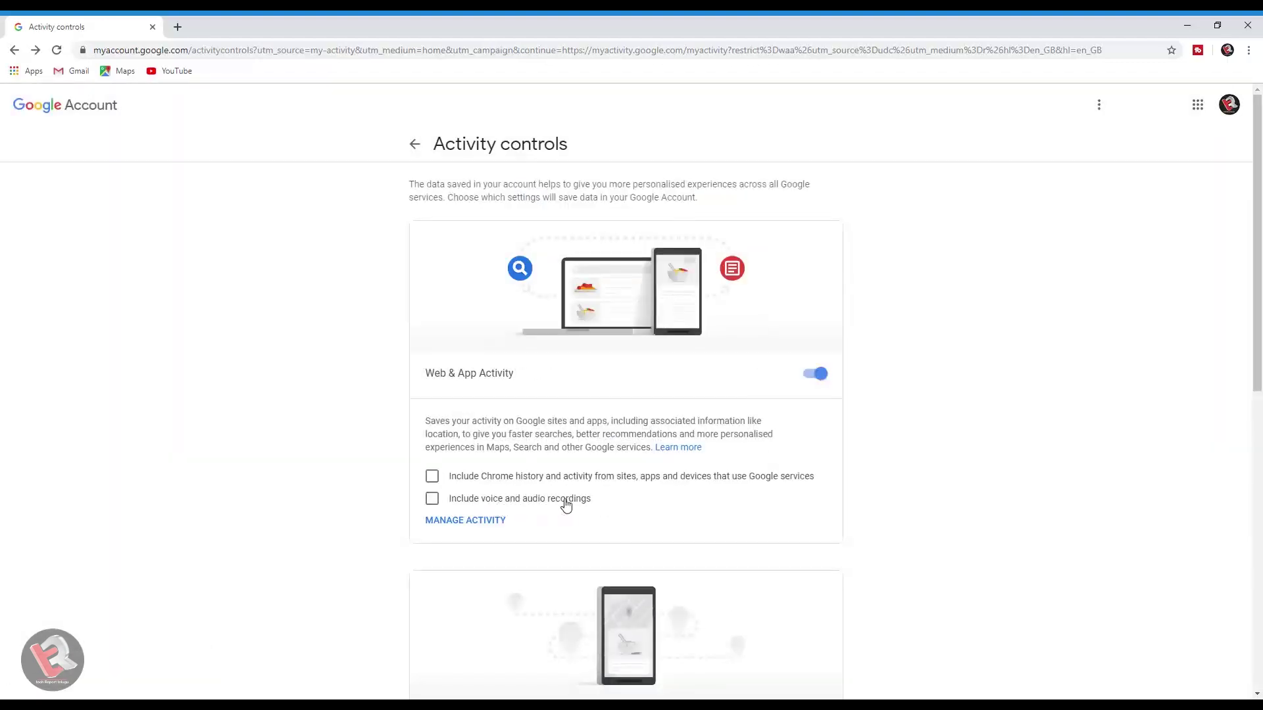
Open the Web & App Activity management page and check its saving status and activity list
left_click(481, 521)
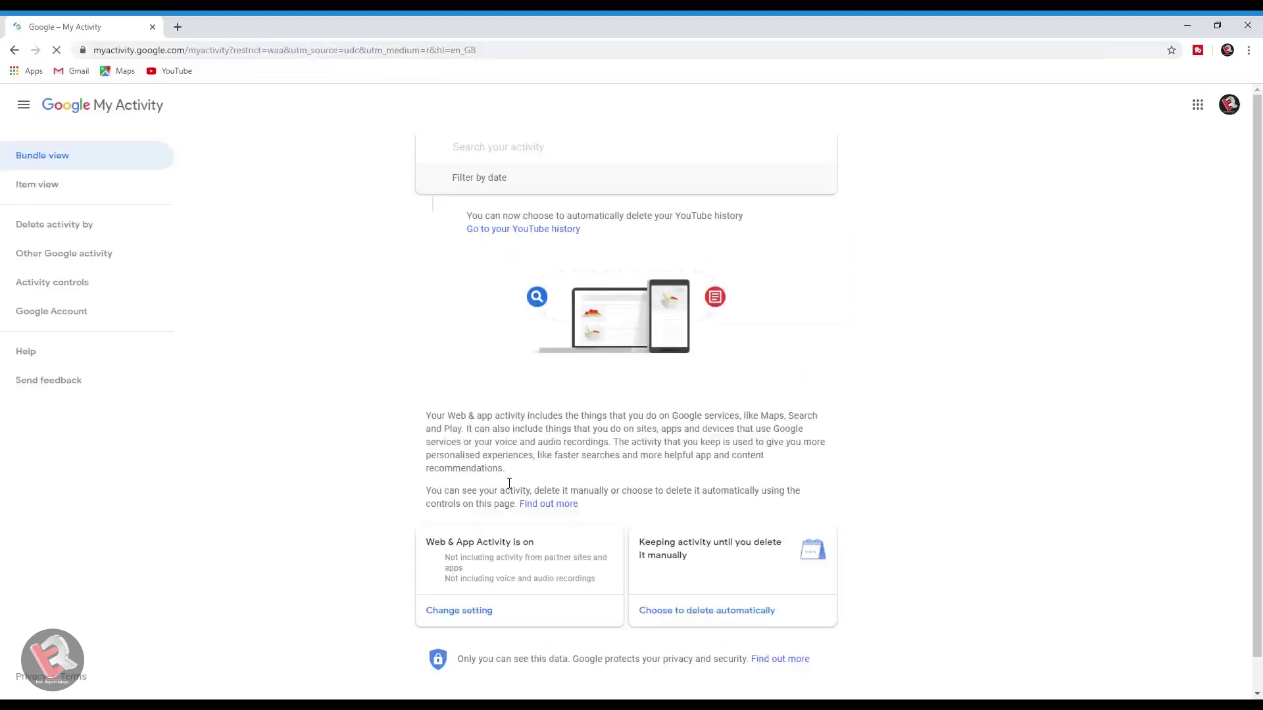
scroll(680, 567, "down", 2)
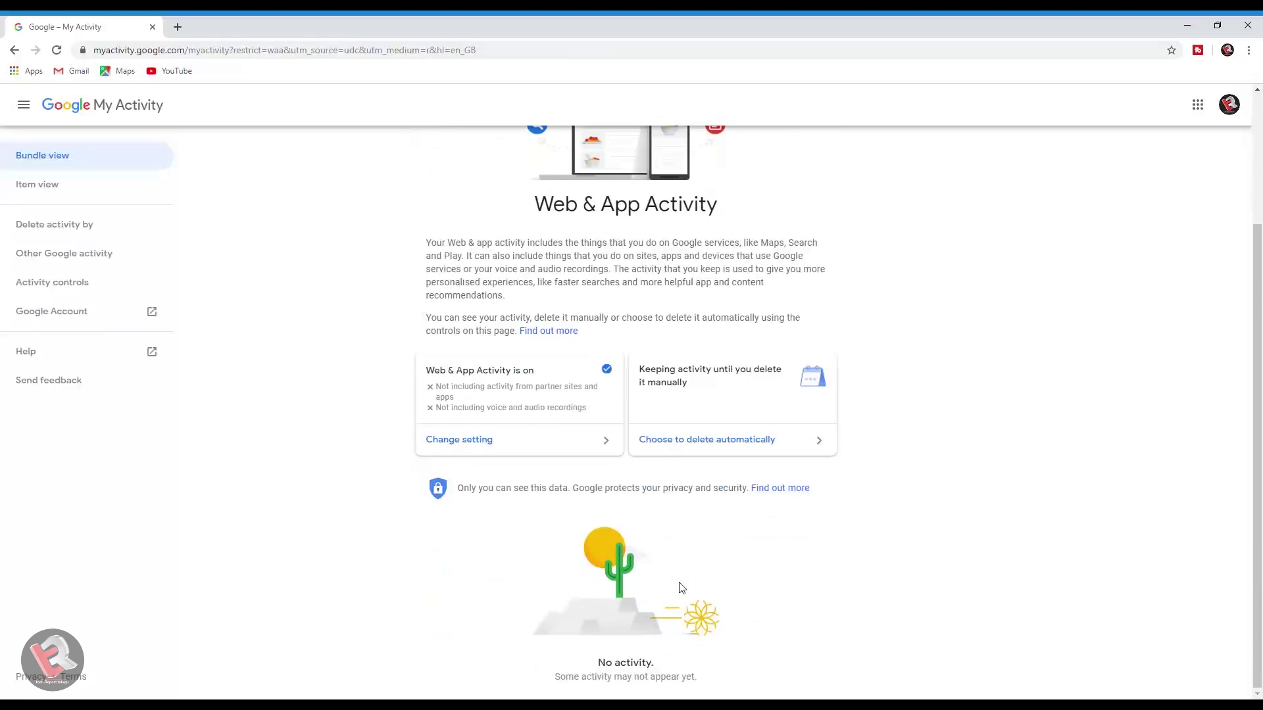
scroll(681, 588, "up", 3)
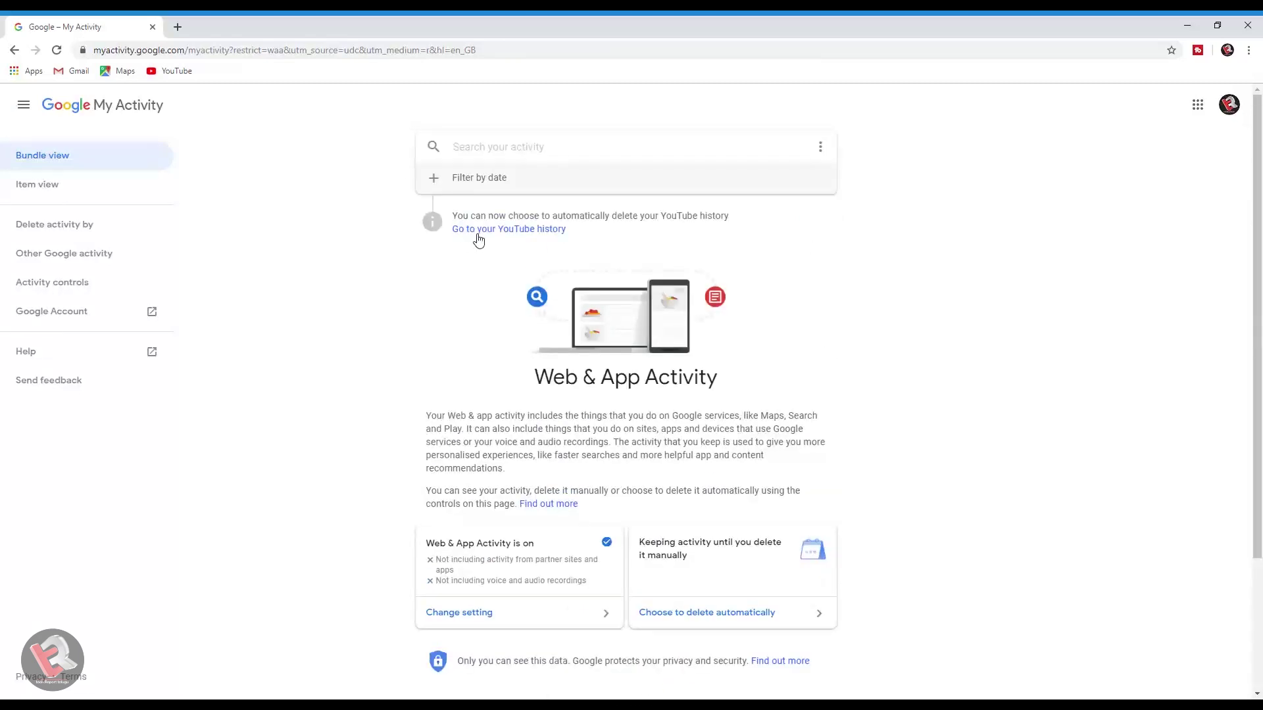
Return to the Activity controls, bring up the pause confirmation for Web & App Activity and cancel it
left_click(55, 286)
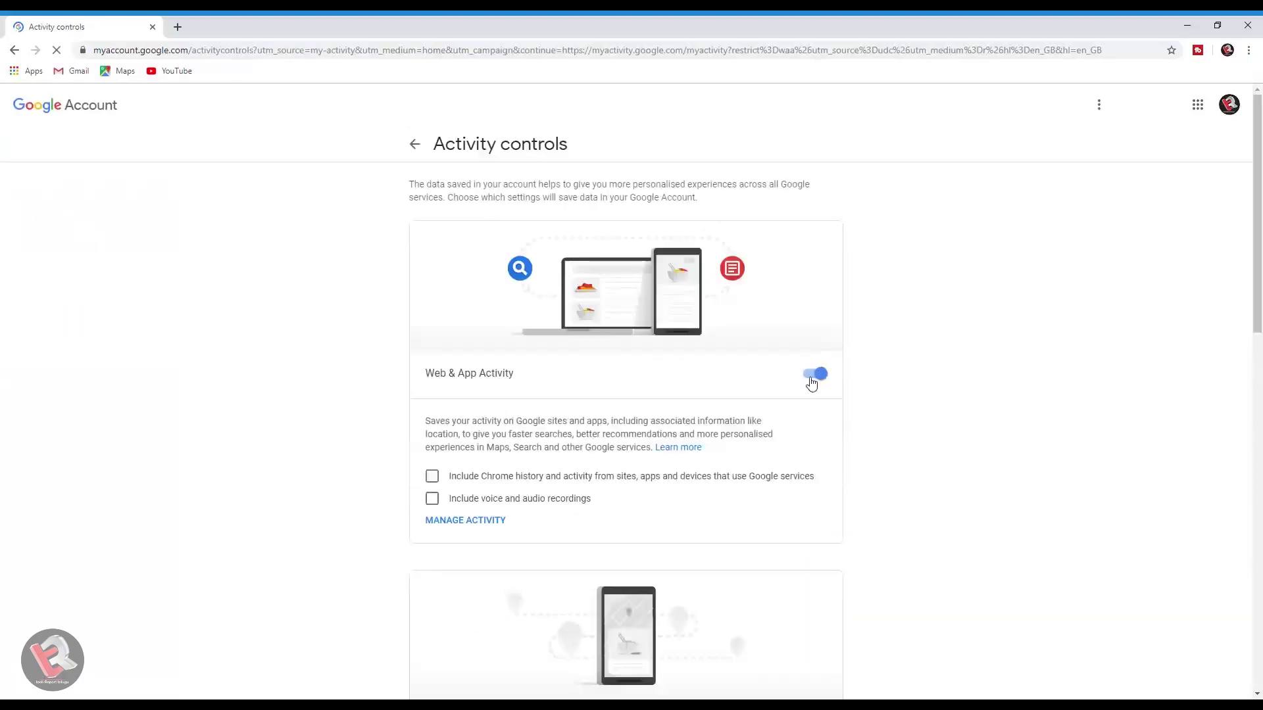
left_click(814, 375)
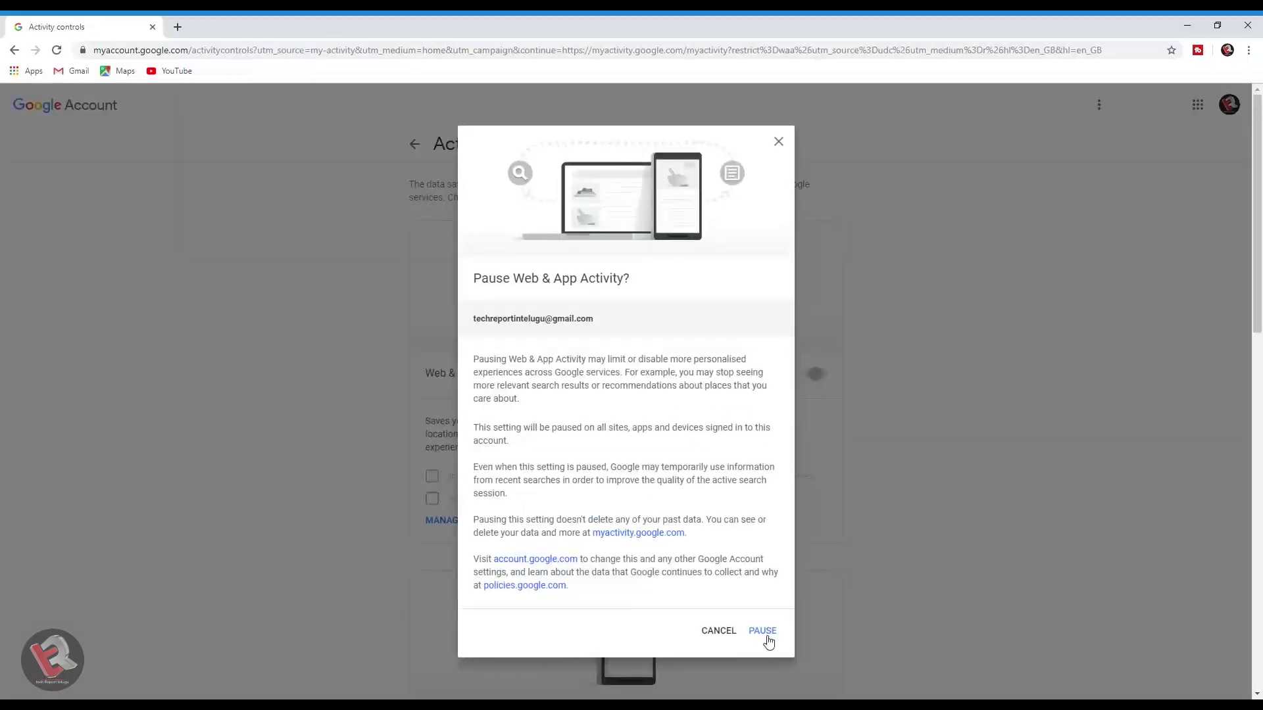
left_click(711, 632)
Open Your data in the Assistant from the Activity controls and review its recent activity and Google-wide controls
scroll(740, 434, "down", 13)
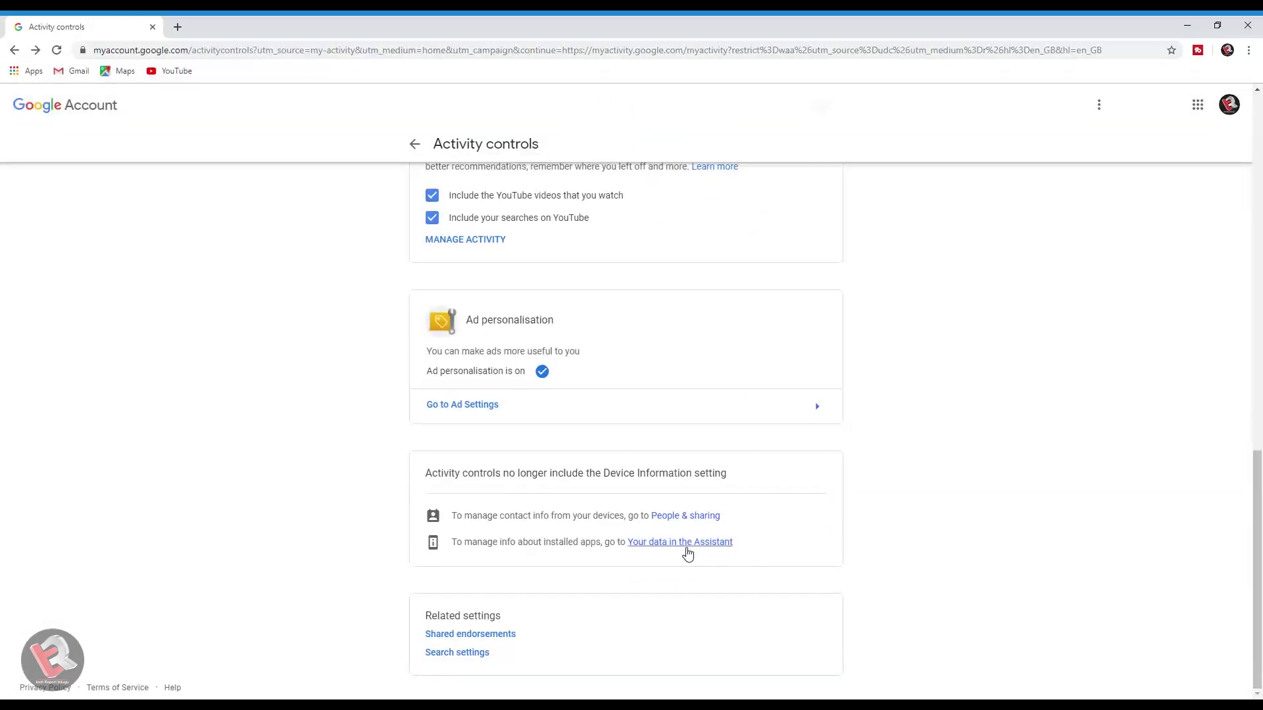
left_click(686, 548)
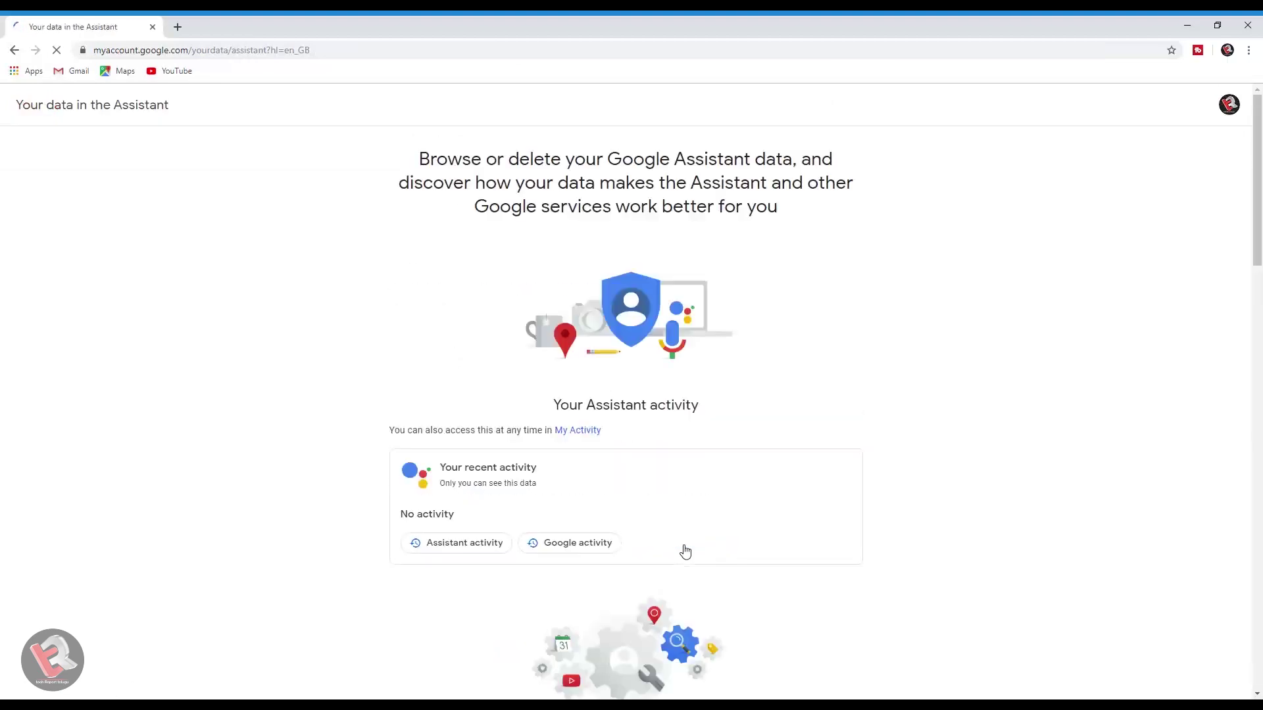
scroll(671, 505, "down", 11)
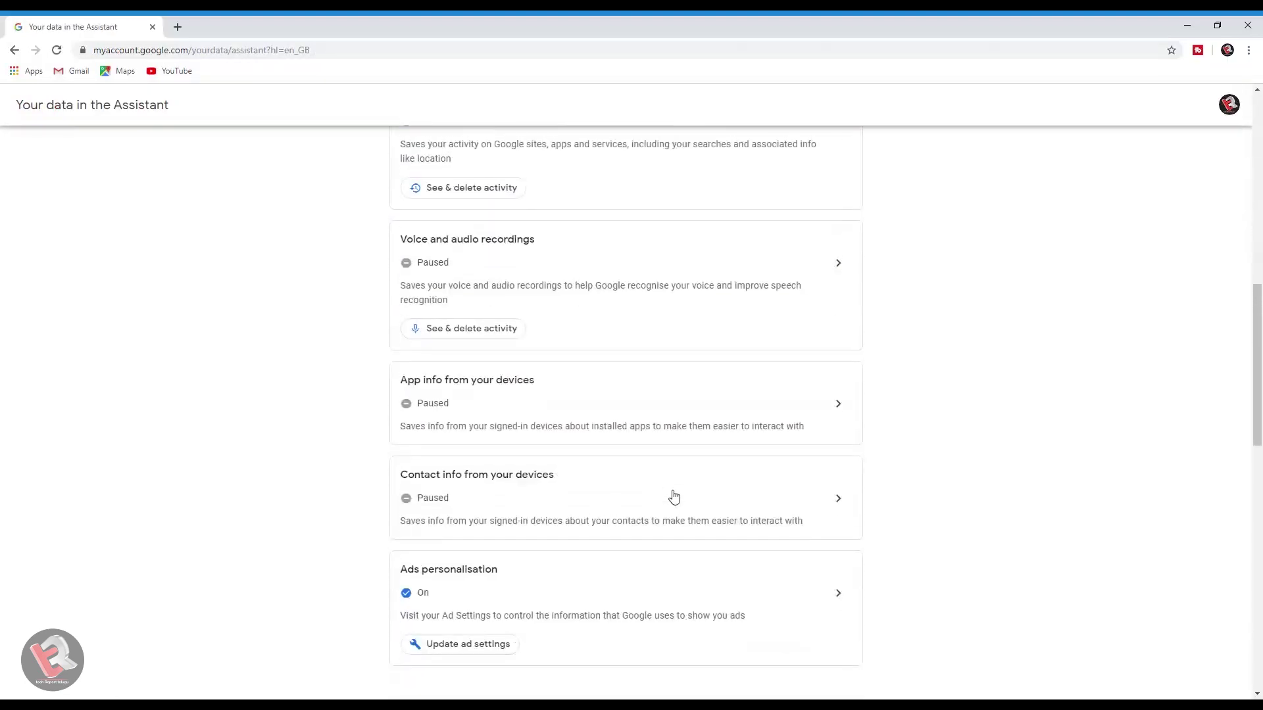
scroll(640, 443, "down", 7)
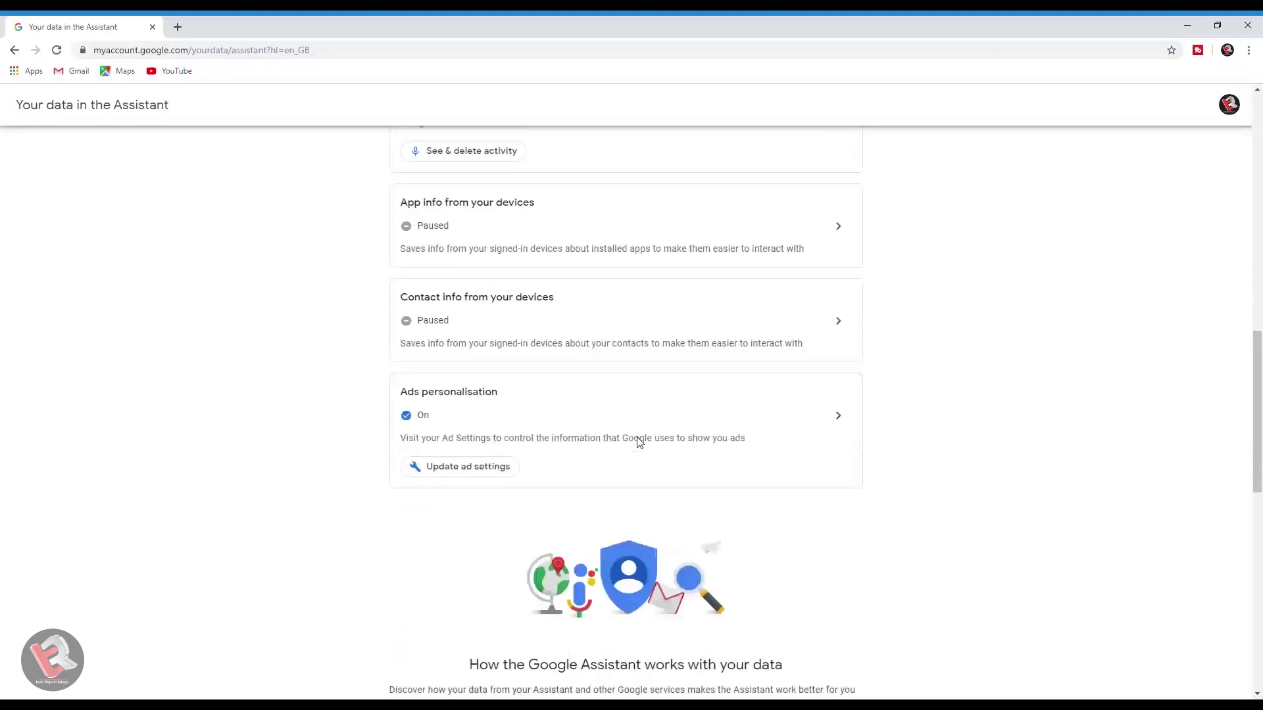
scroll(625, 440, "up", 15)
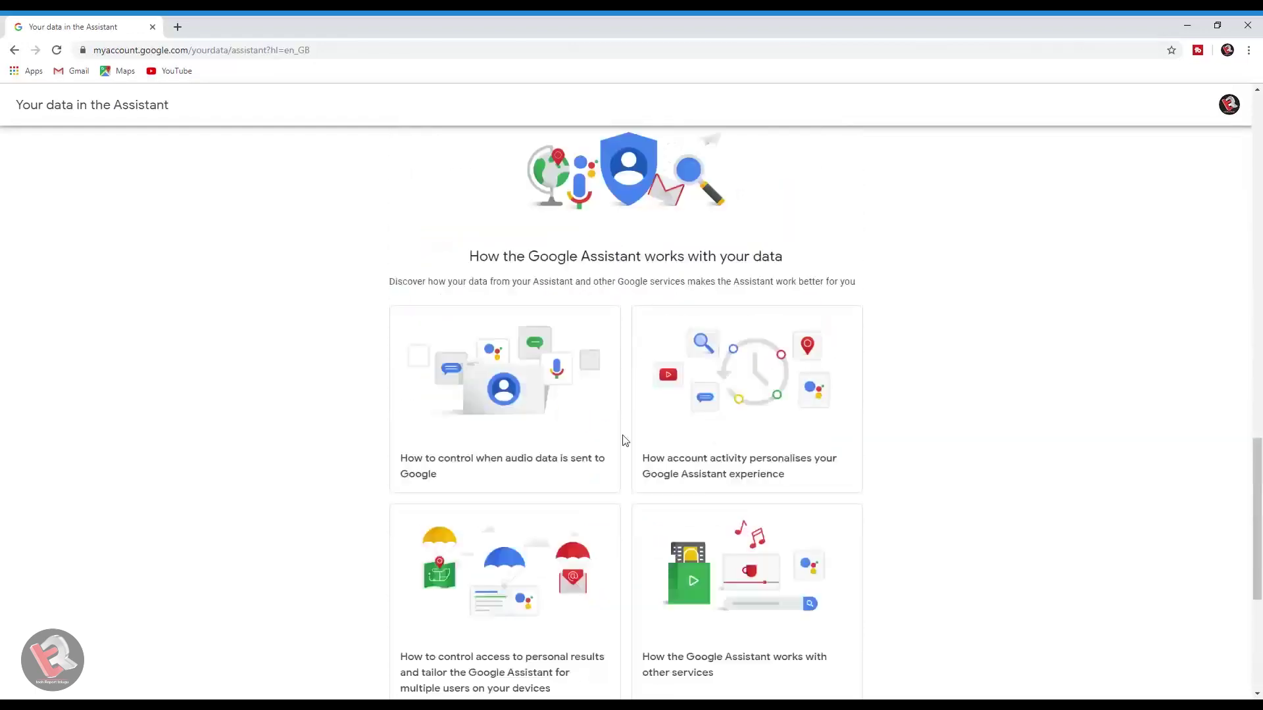
scroll(625, 440, "up", 4)
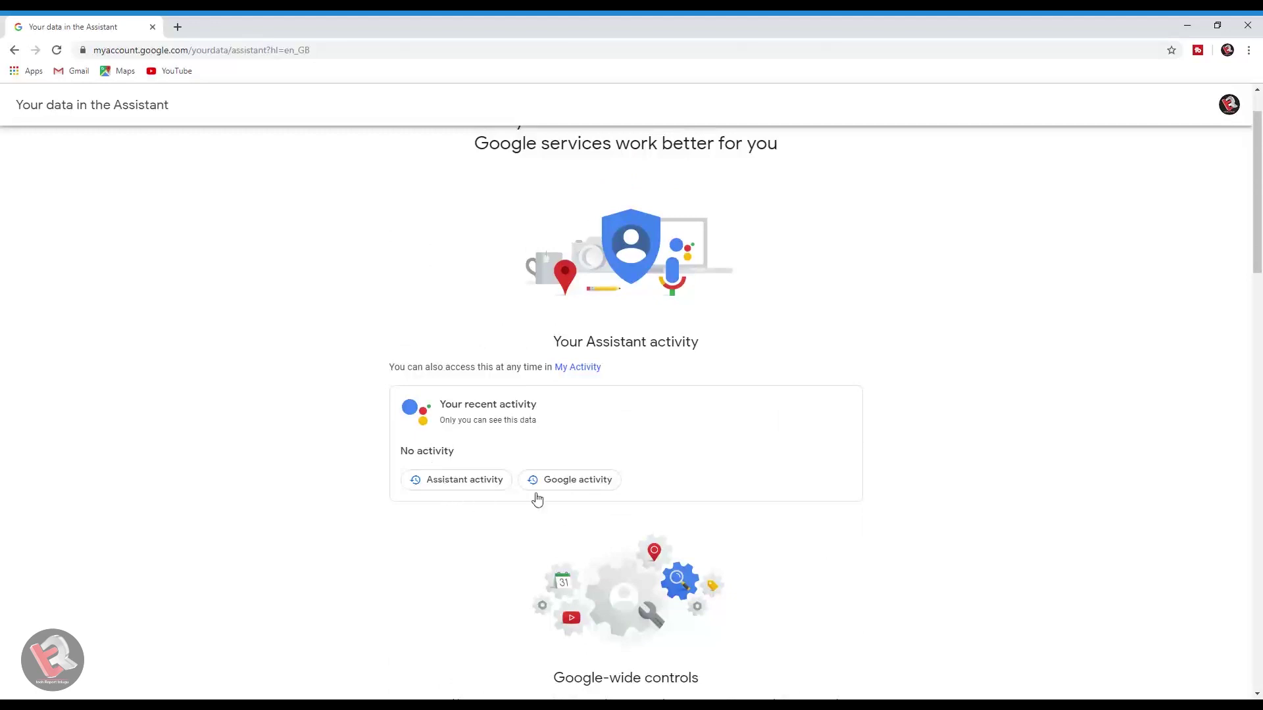
scroll(608, 479, "down", 2)
scroll(606, 480, "down", 8)
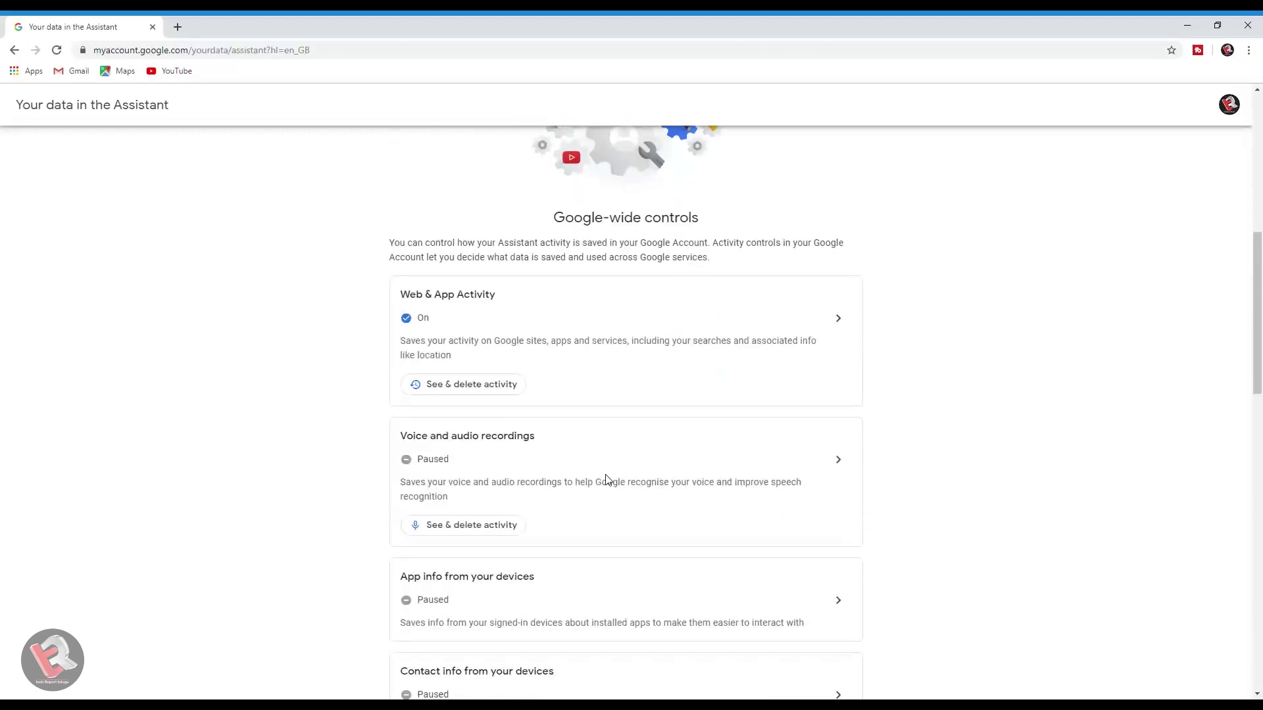
scroll(610, 482, "up", 2)
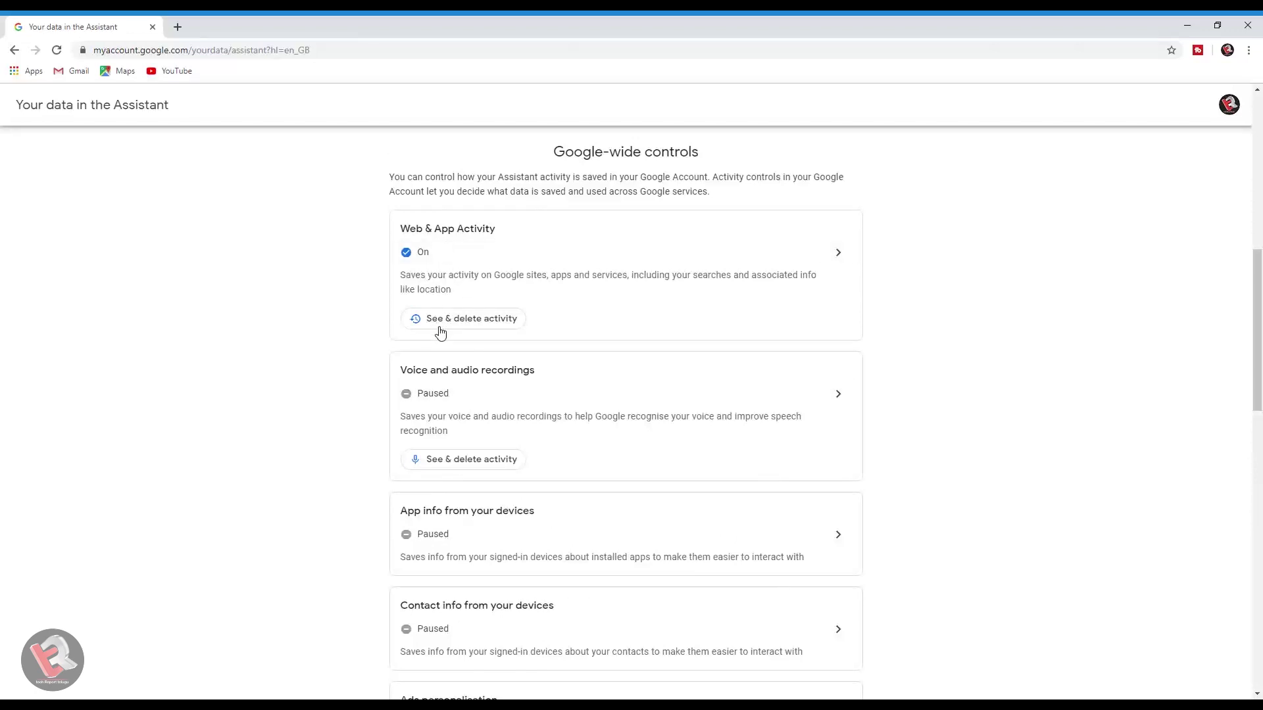
scroll(509, 332, "up", 8)
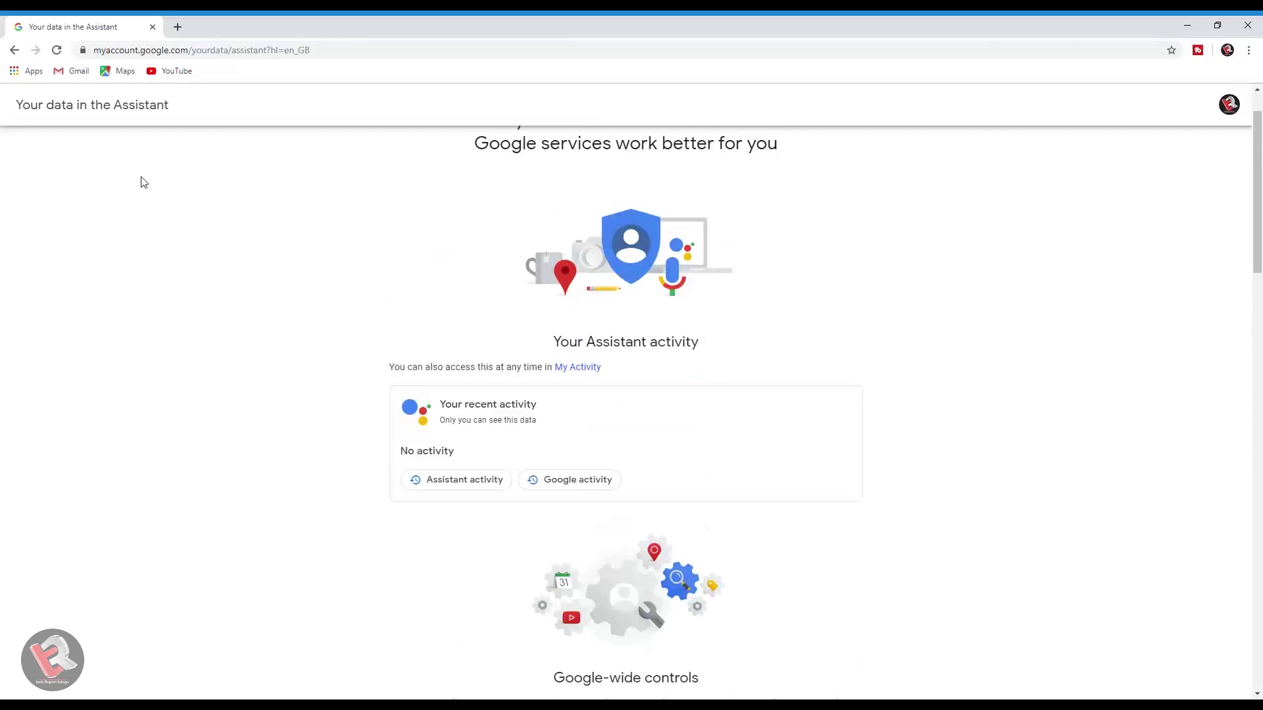
scroll(598, 322, "up", 1)
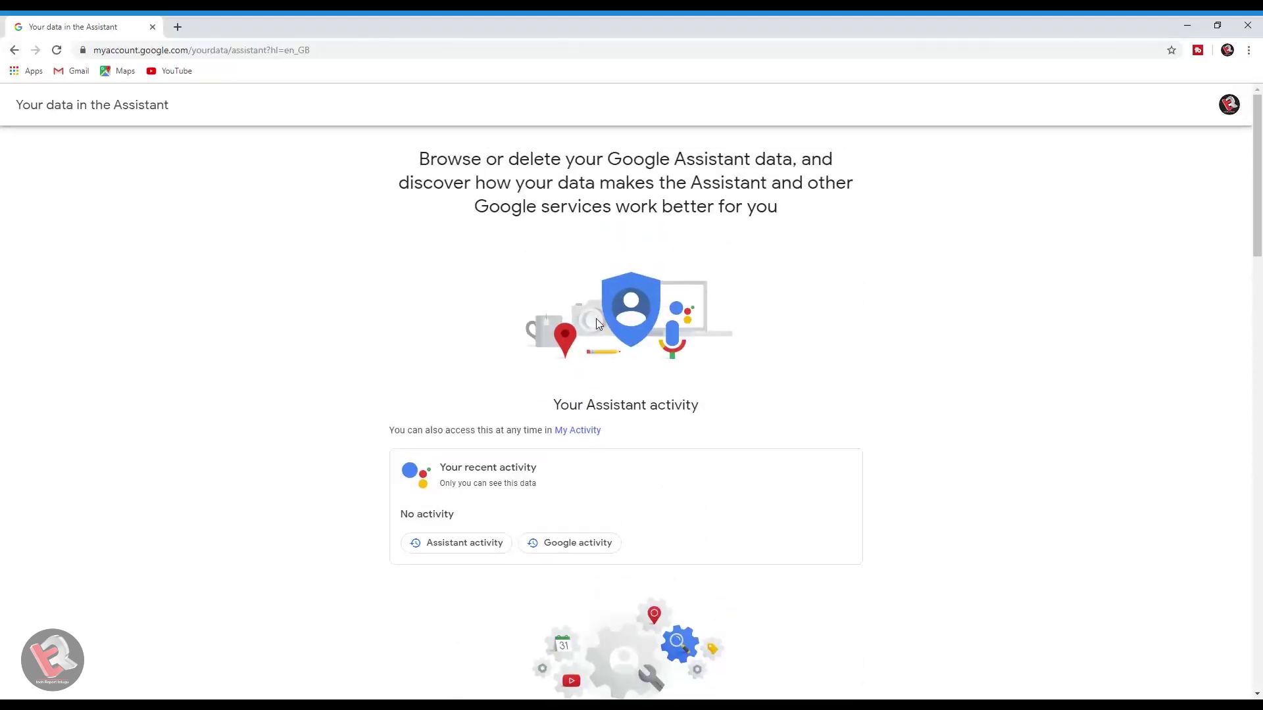
Open the ad settings from the Ads personalisation section, turn off ad personalisation and dismiss the confirmation message
scroll(598, 324, "down", 3)
scroll(556, 319, "down", 5)
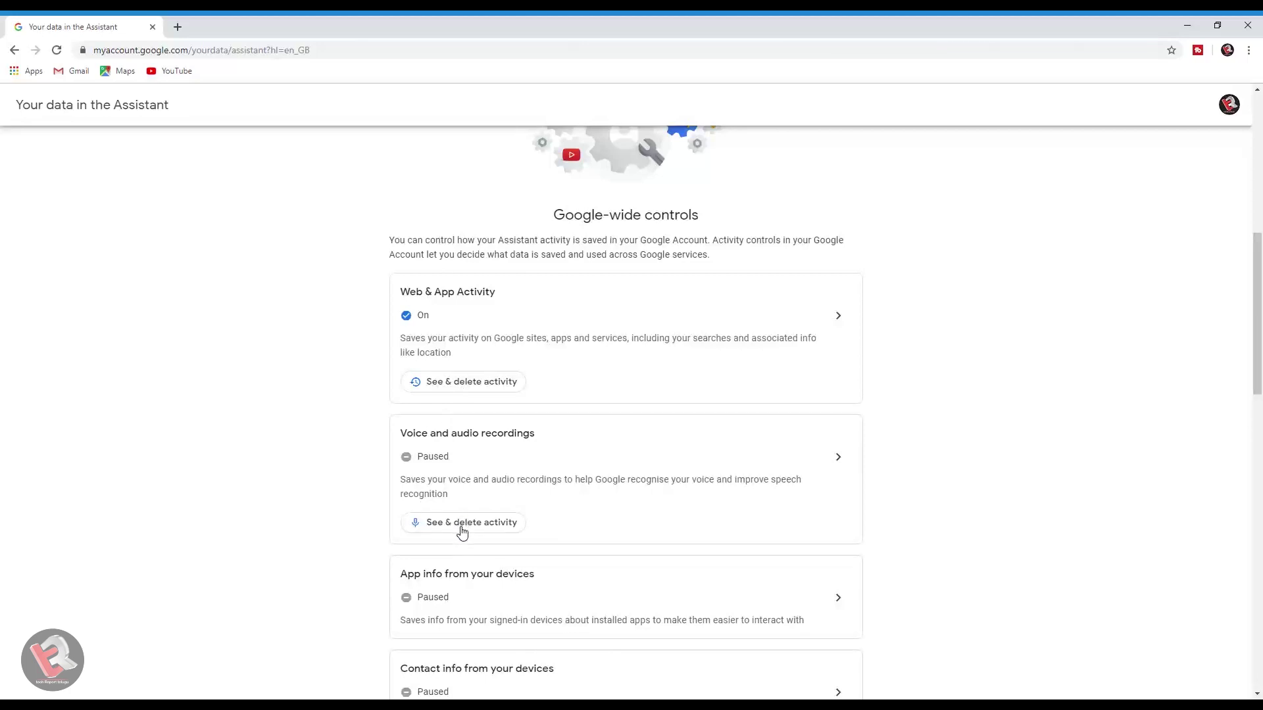
scroll(463, 531, "down", 3)
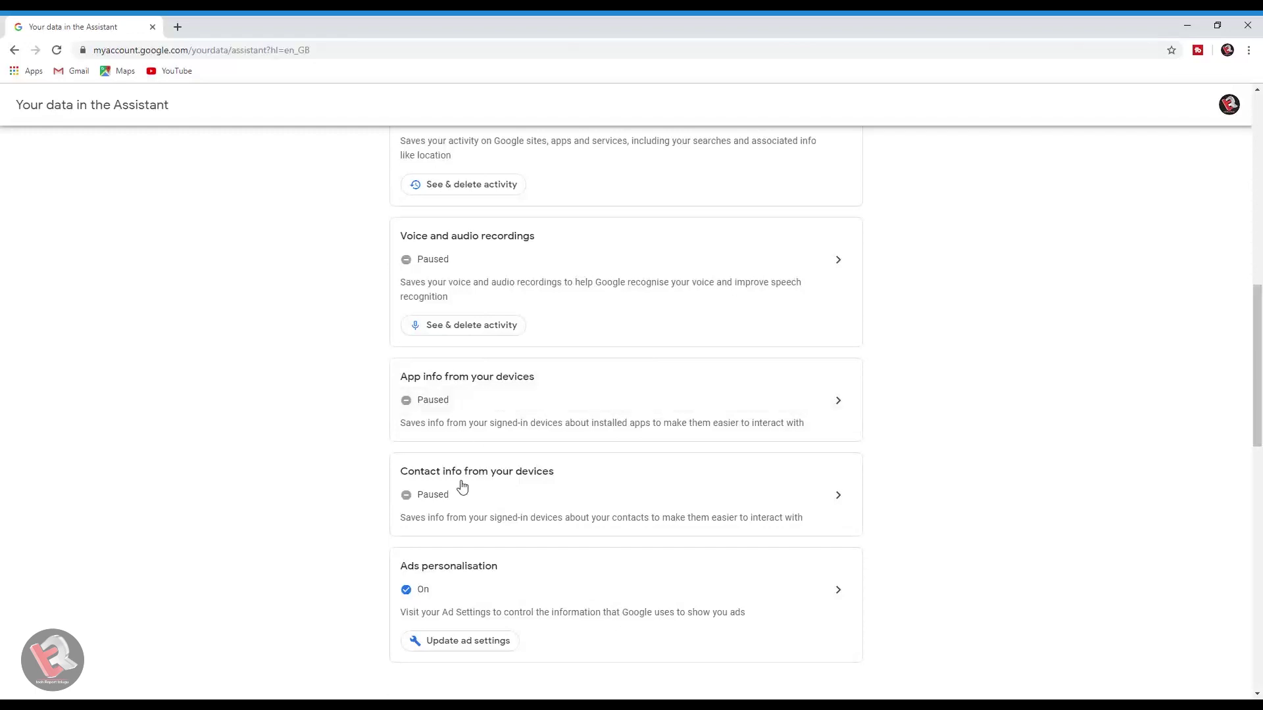
scroll(483, 579, "down", 1)
scroll(483, 578, "down", 1)
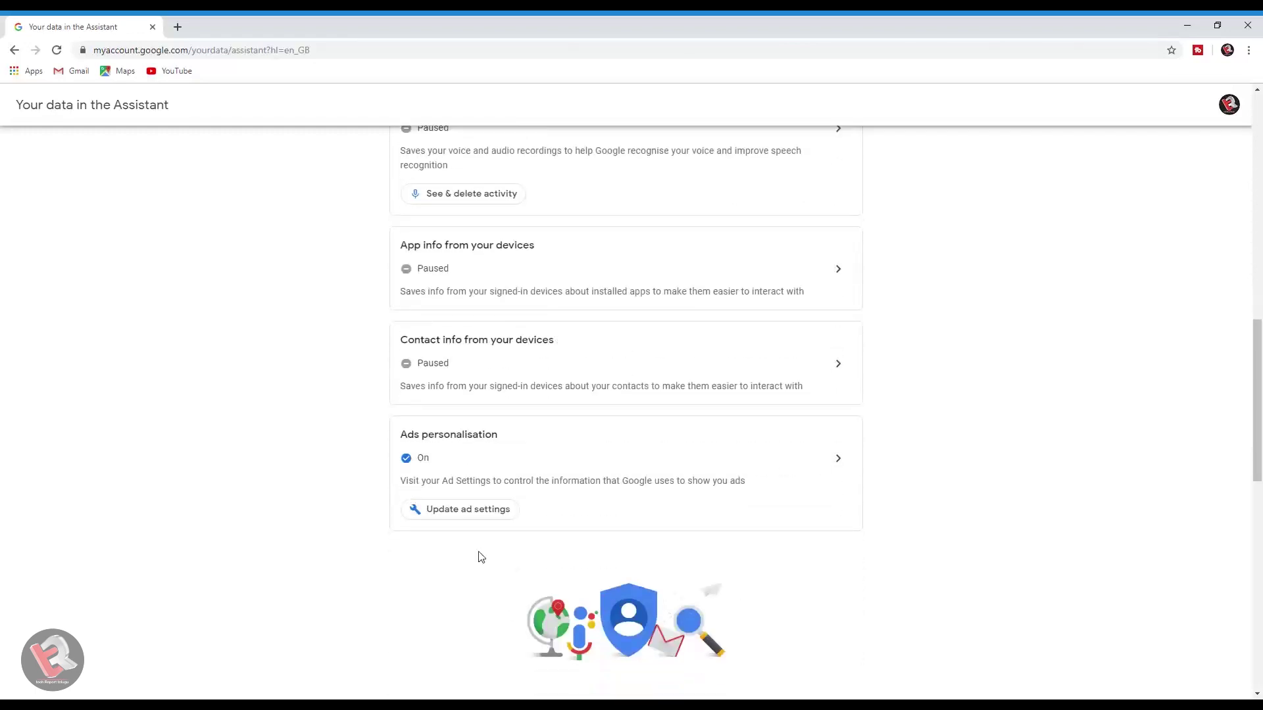
left_click(478, 516)
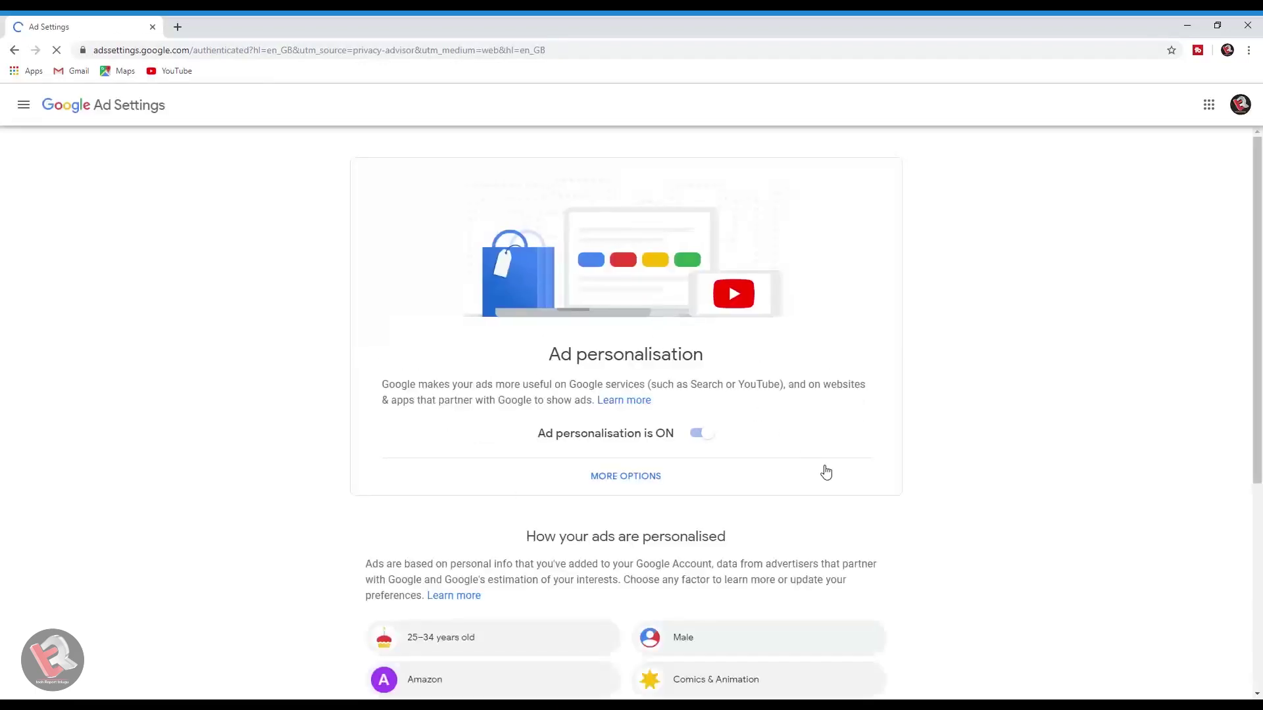
left_click(698, 434)
left_click(745, 553)
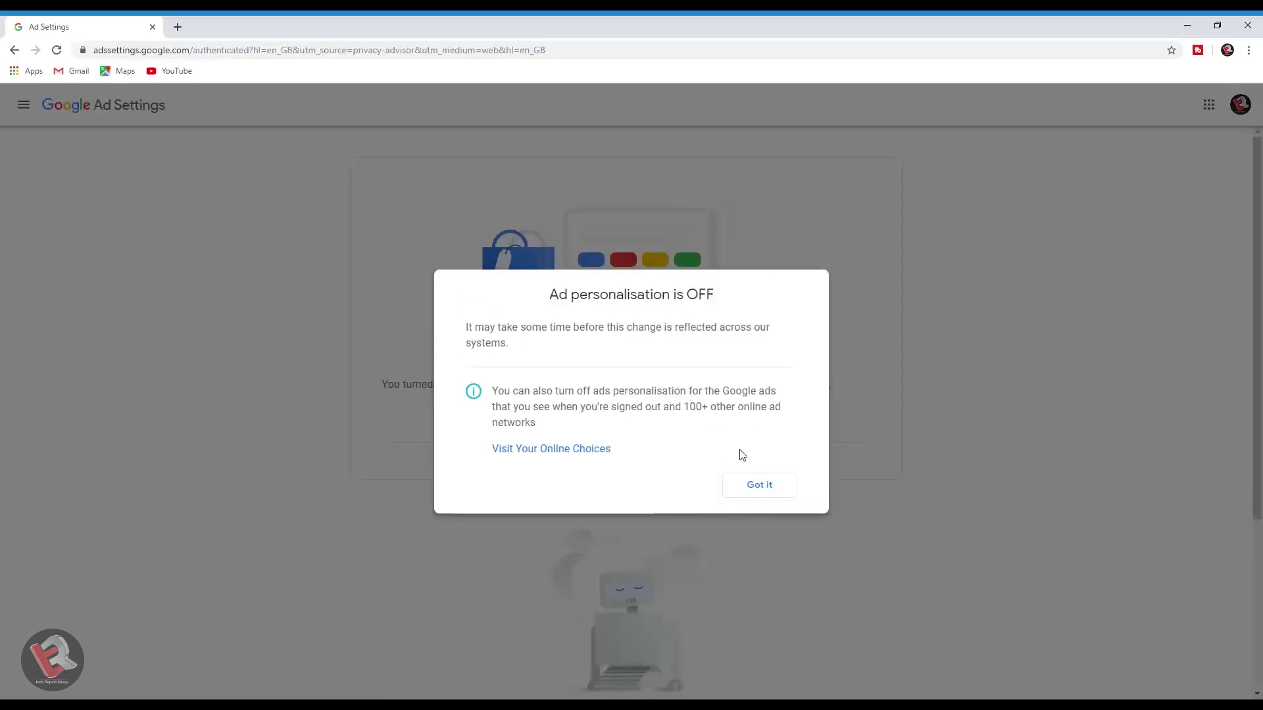
left_click(754, 487)
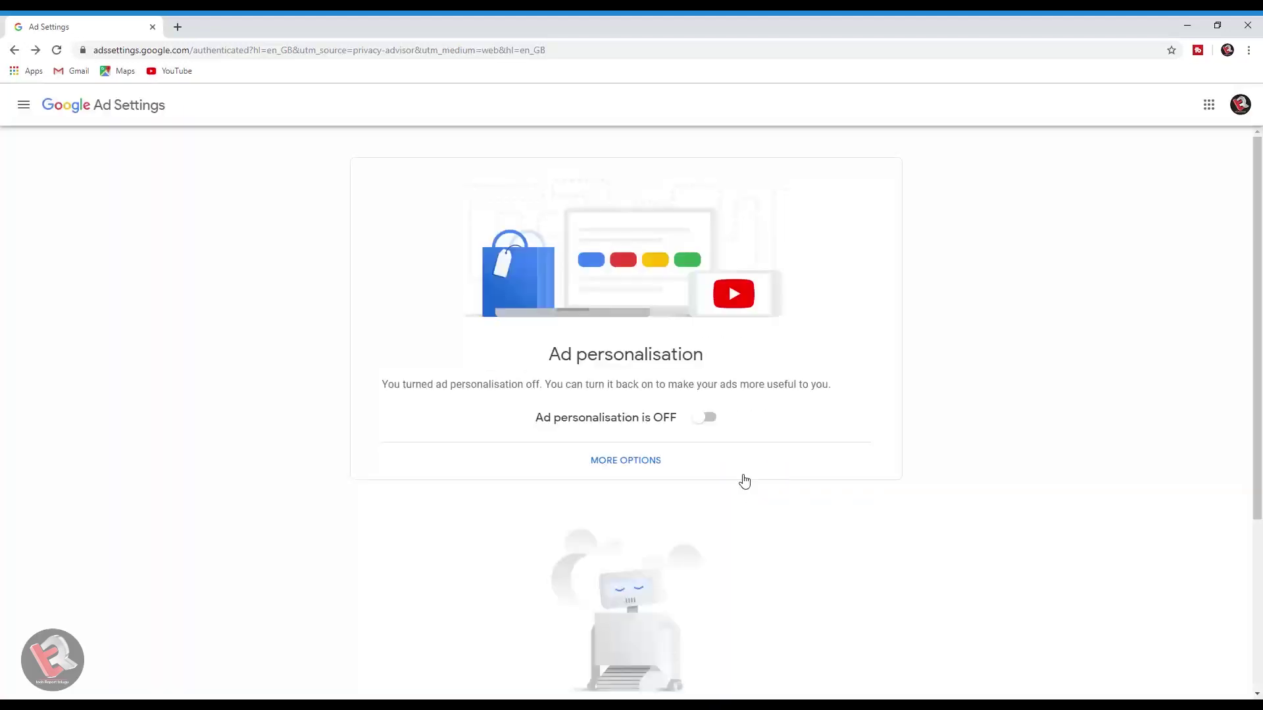